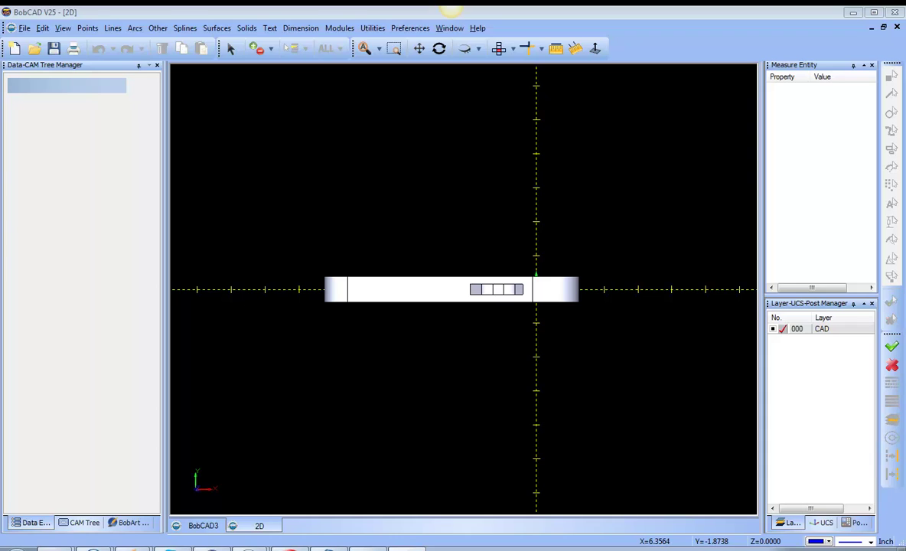
- Rotate the solid part 90° around the X axis about the origin at 0, 0, 0
left_click(438, 48)
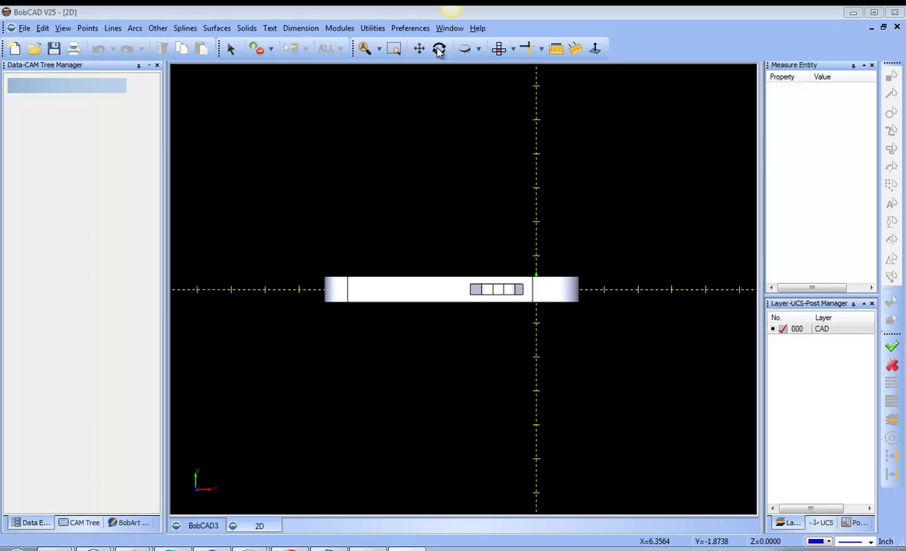
left_click_drag(503, 322, 493, 252)
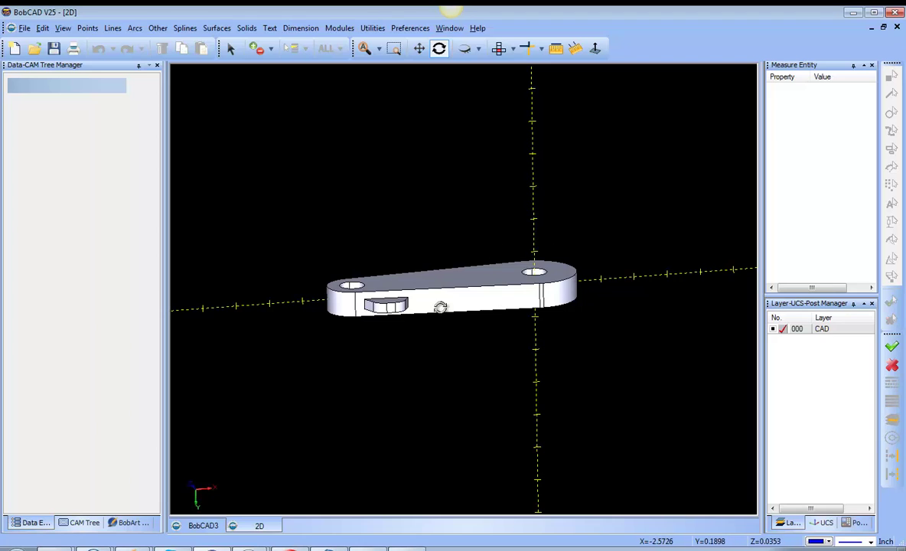
left_click(499, 48)
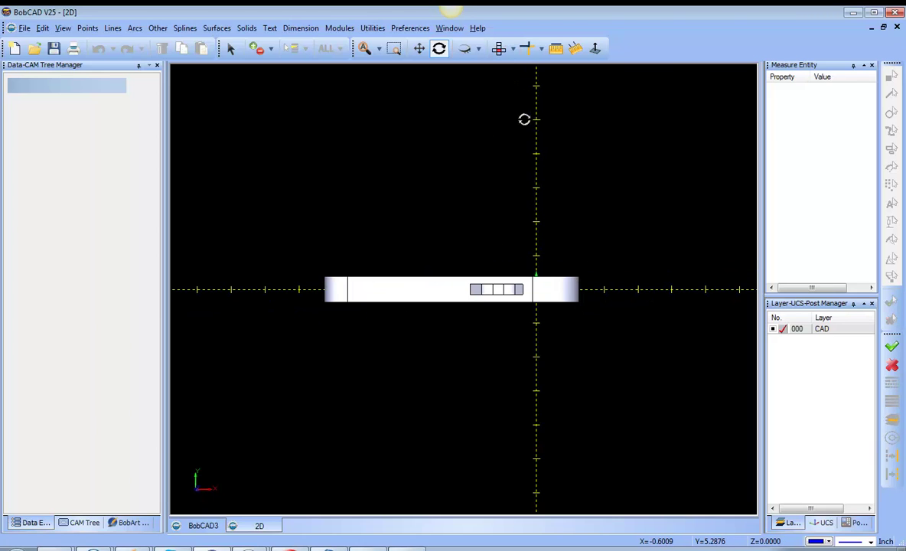
left_click(405, 29)
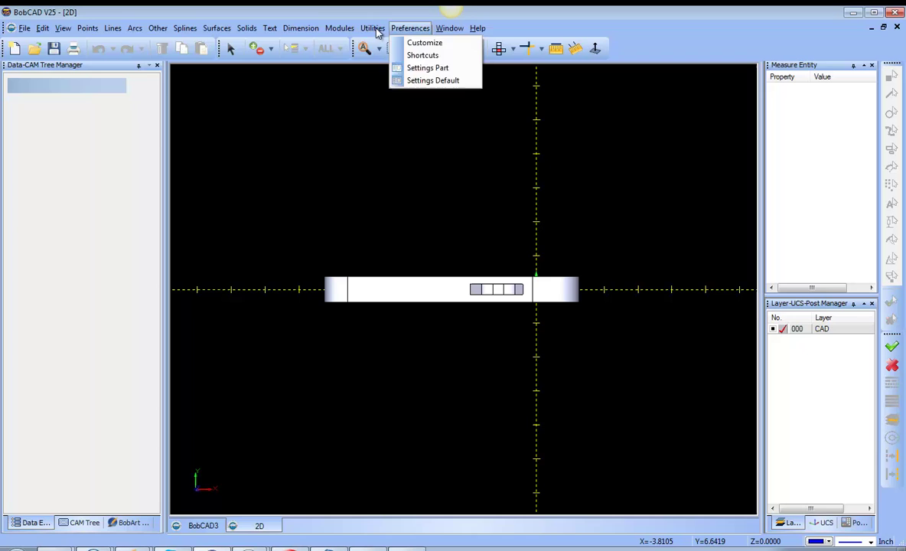
left_click(387, 55)
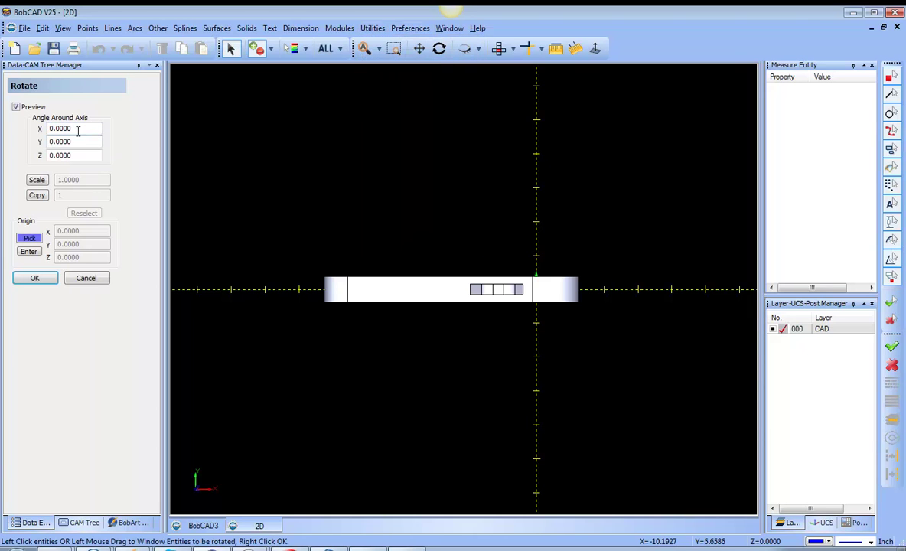
left_click_drag(75, 128, 21, 130)
type("90")
left_click(29, 252)
left_click(570, 289)
right_click(608, 215)
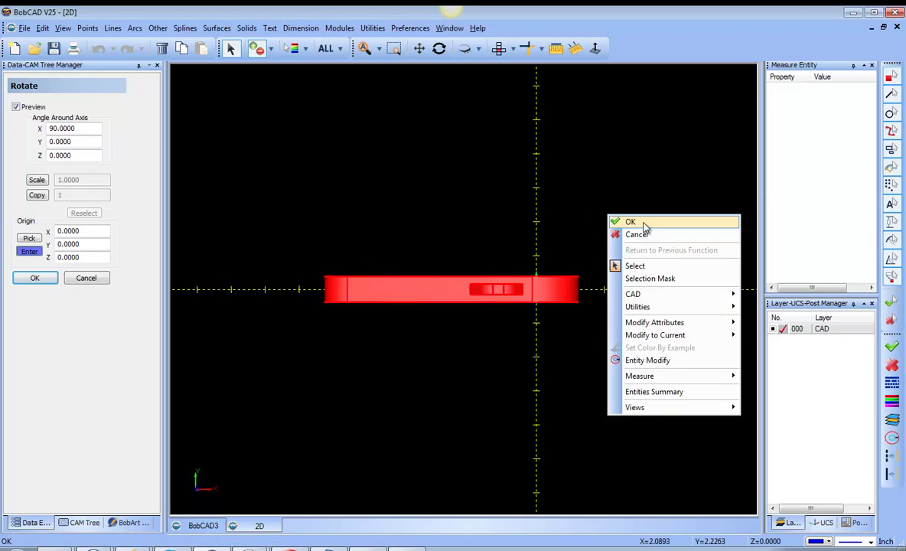
left_click(630, 221)
left_click(38, 278)
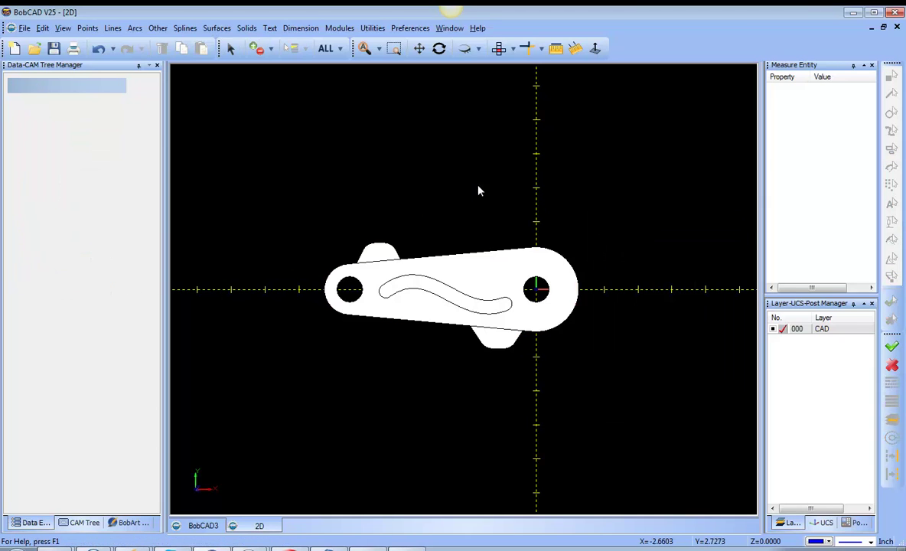
right_click(502, 176)
left_click(544, 195)
- Enlarge the layer manager, add a new active layer after CAD, and test the CAD layer's visibility off and on
left_click(439, 48)
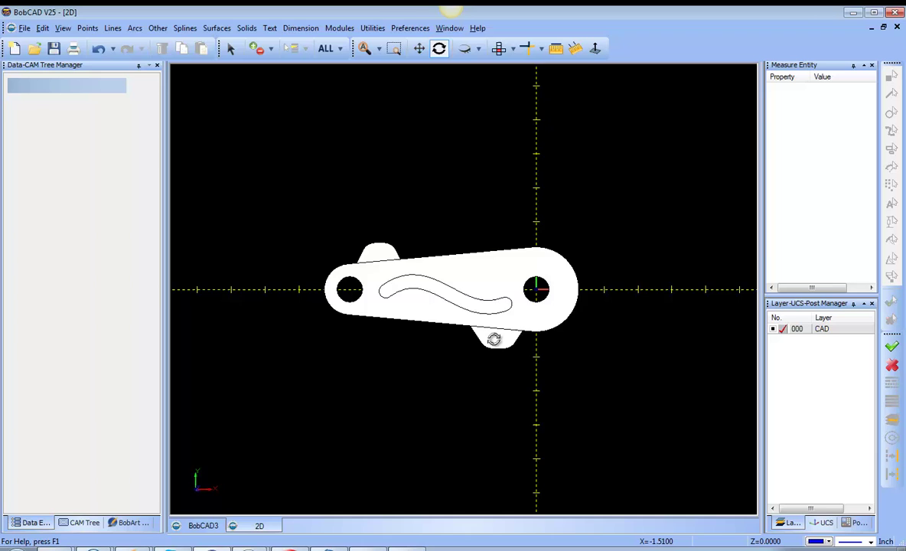
left_click_drag(493, 338, 452, 329)
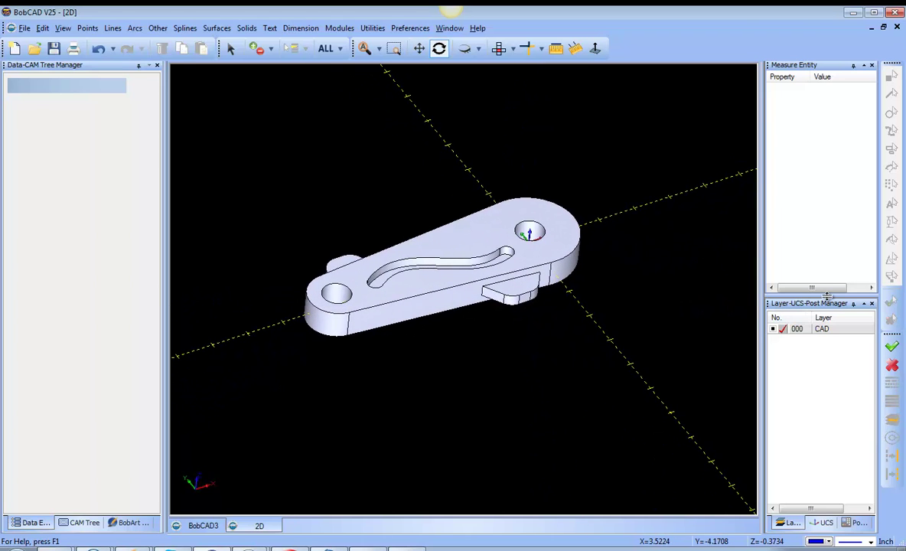
left_click_drag(828, 295, 831, 164)
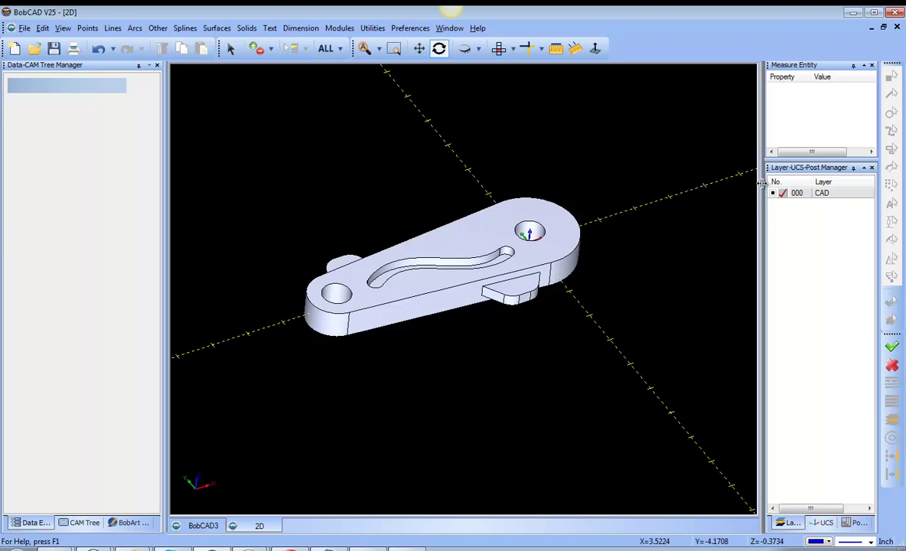
left_click_drag(762, 182, 715, 184)
right_click(784, 199)
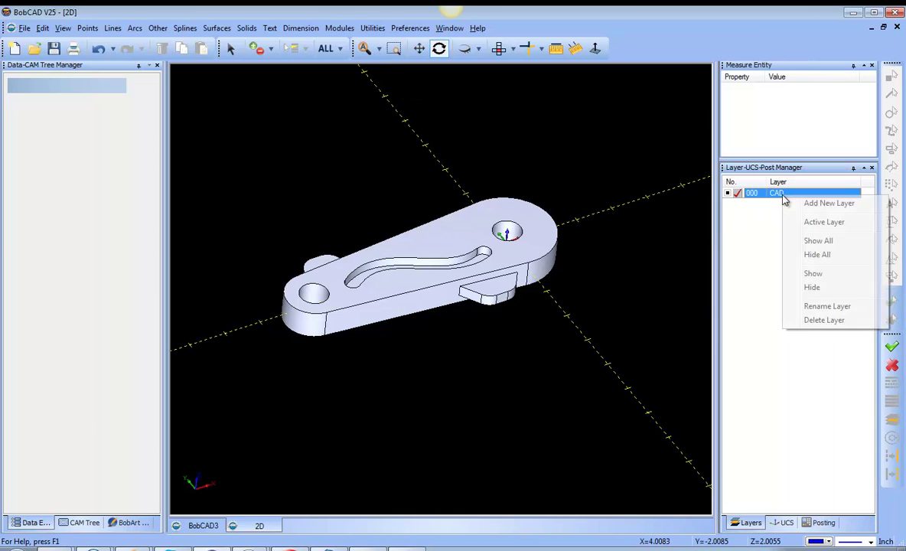
left_click(810, 203)
left_click(737, 204)
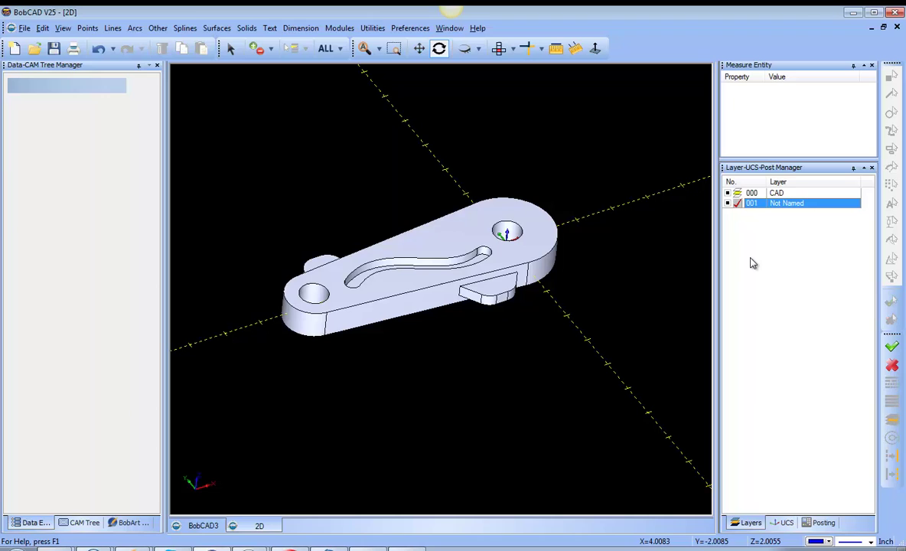
left_click(727, 194)
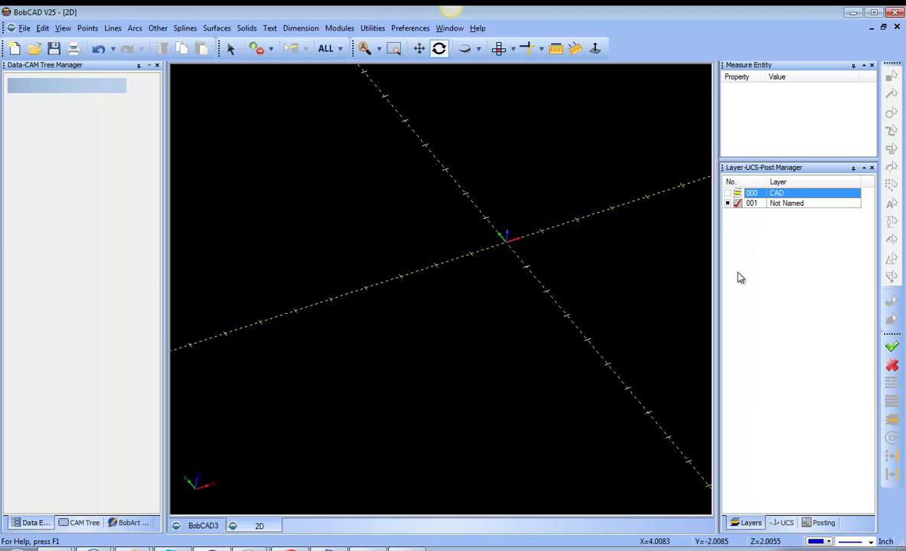
left_click(728, 193)
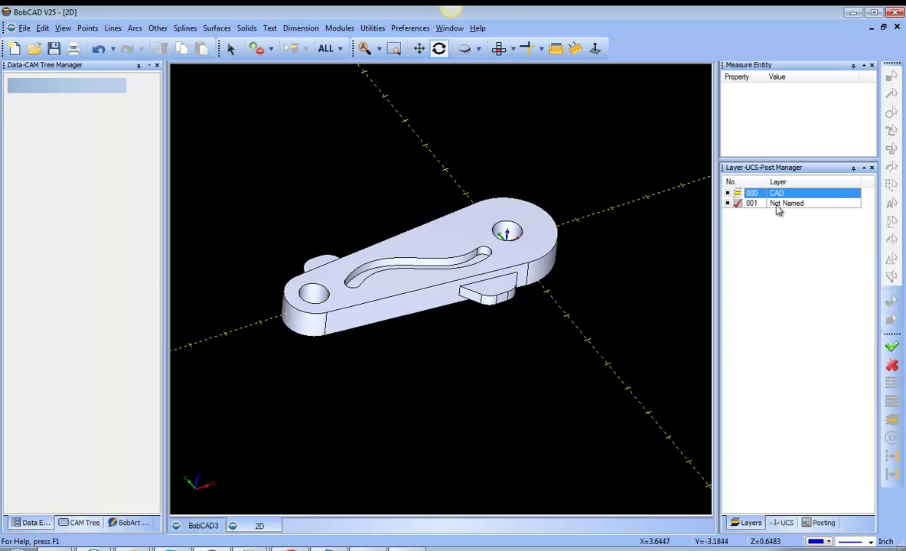
- Extract the edges of the part's top face onto the new layer with Extract Single Edge, and hide the CAD layer
left_click(373, 28)
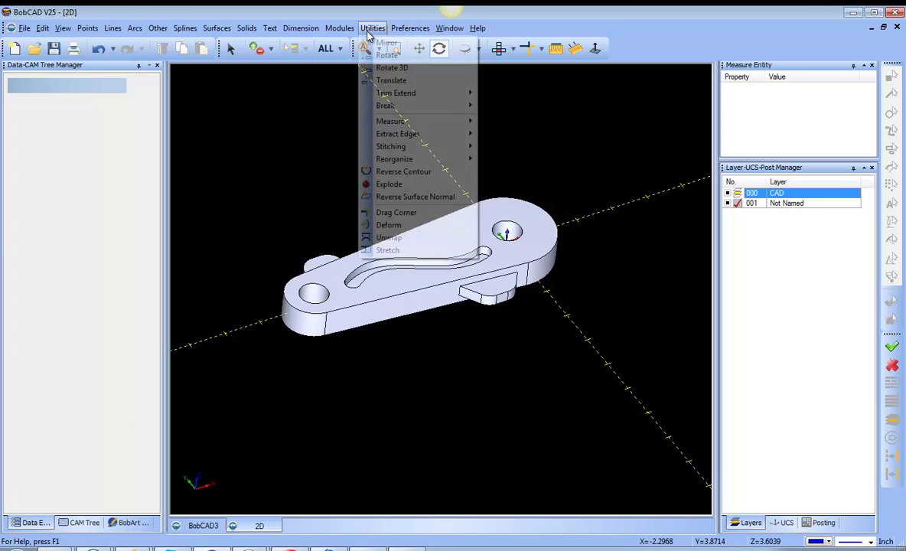
mouse_move(452, 138)
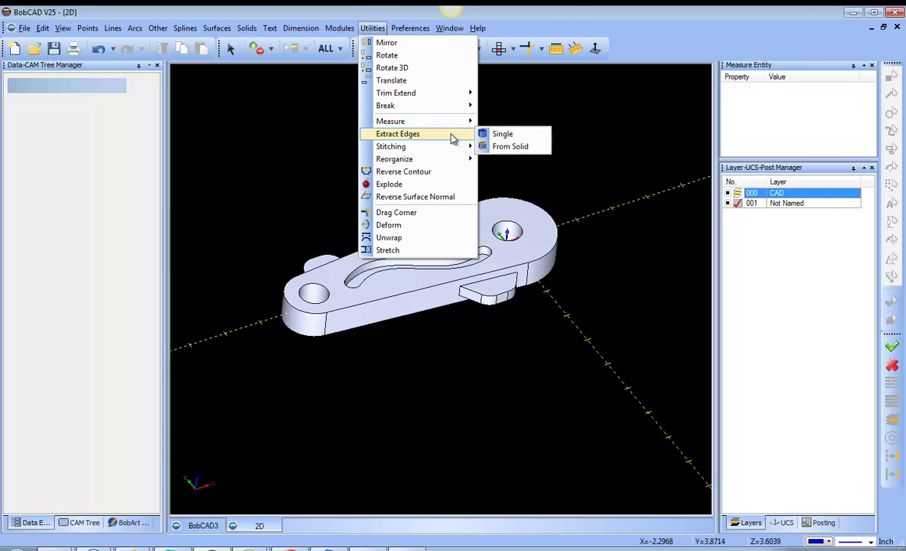
left_click(518, 140)
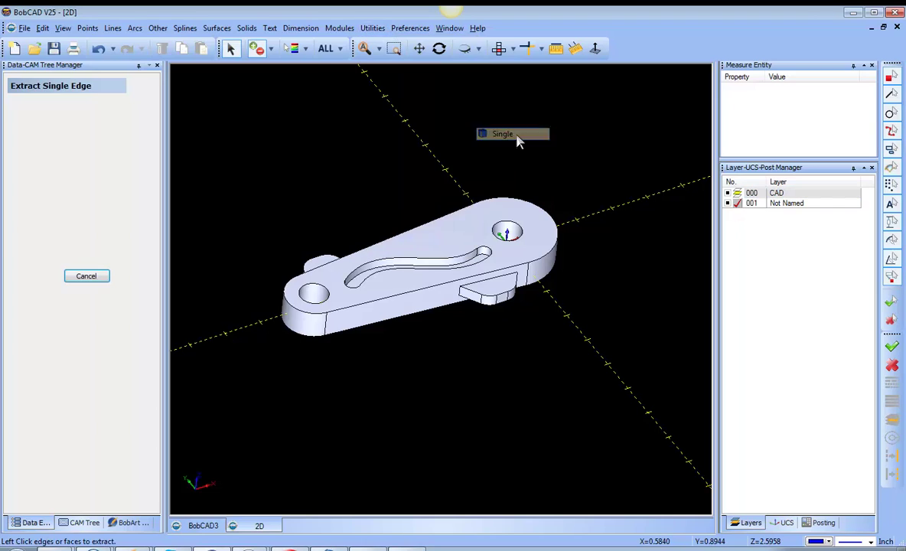
left_click(464, 226)
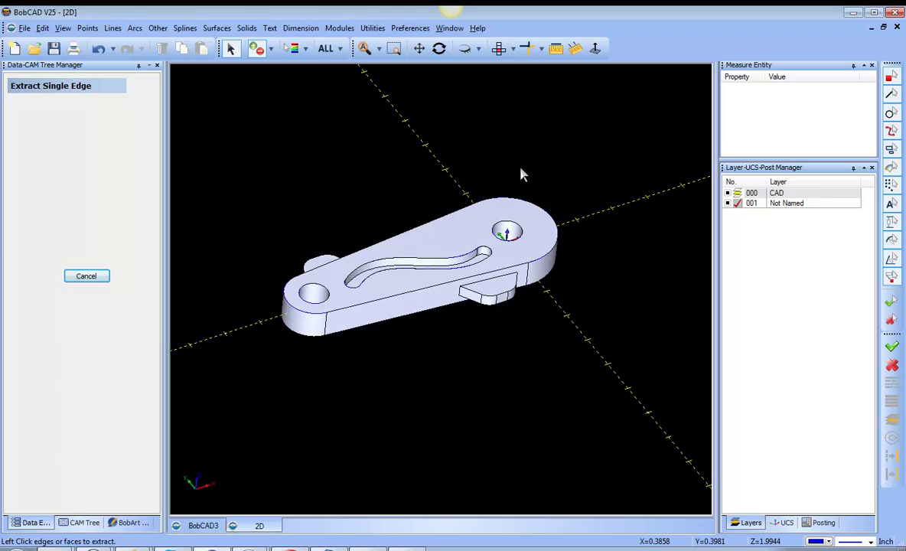
left_click(729, 193)
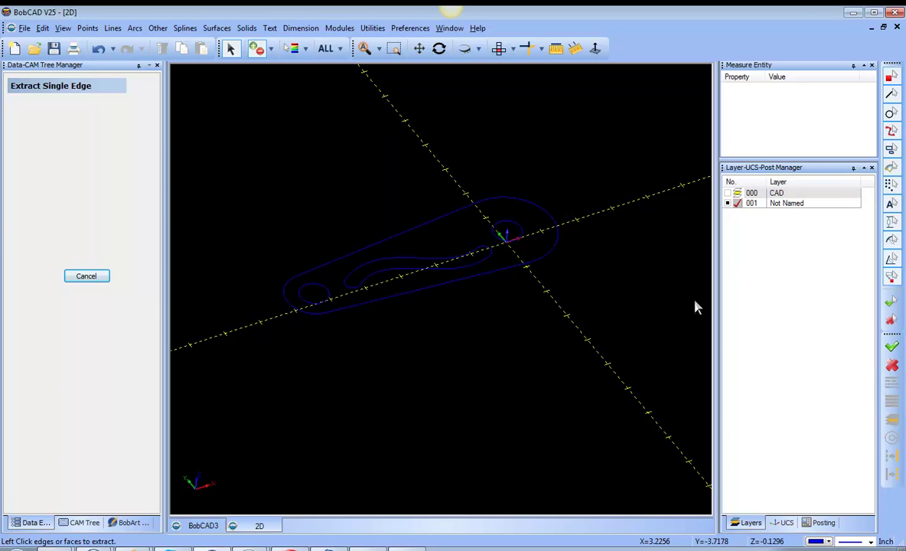
- Turn off the X-Y axis display in the part's display settings and show the CAD layer again
left_click(411, 27)
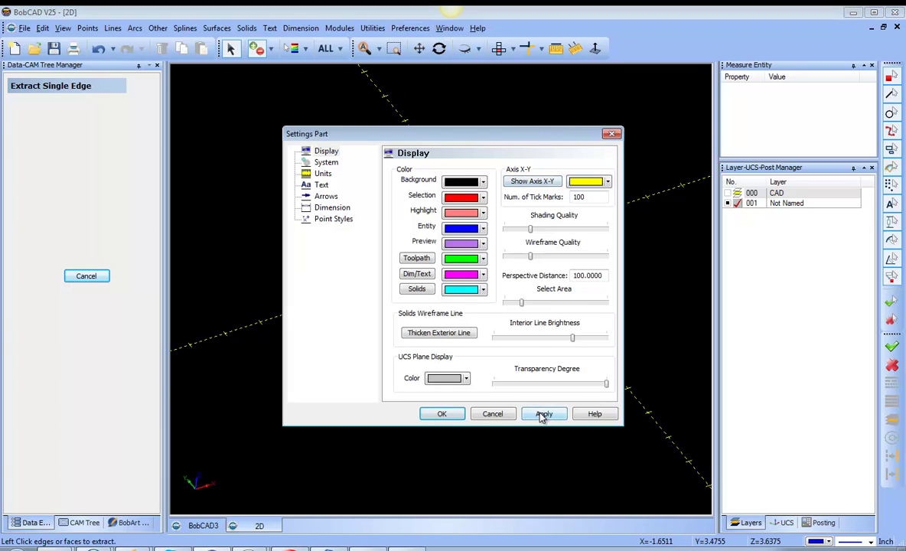
left_click(444, 414)
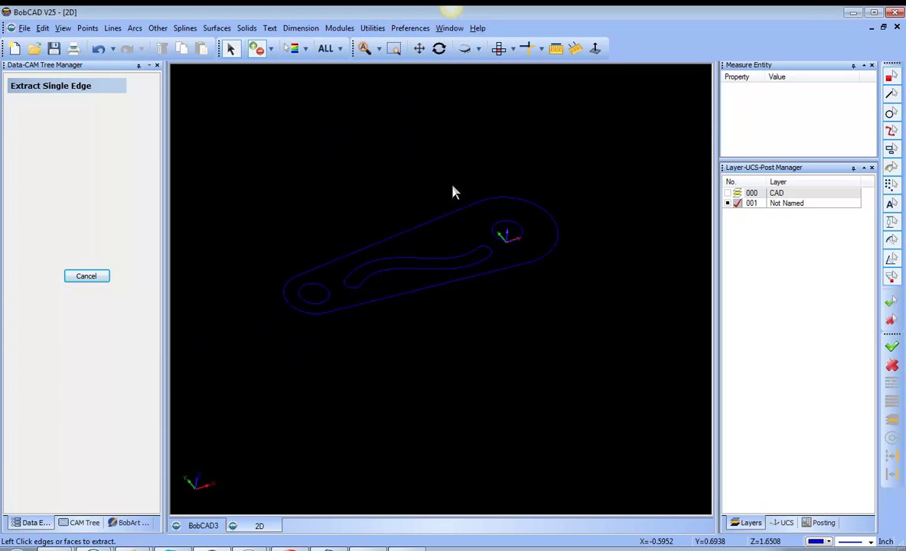
left_click(728, 194)
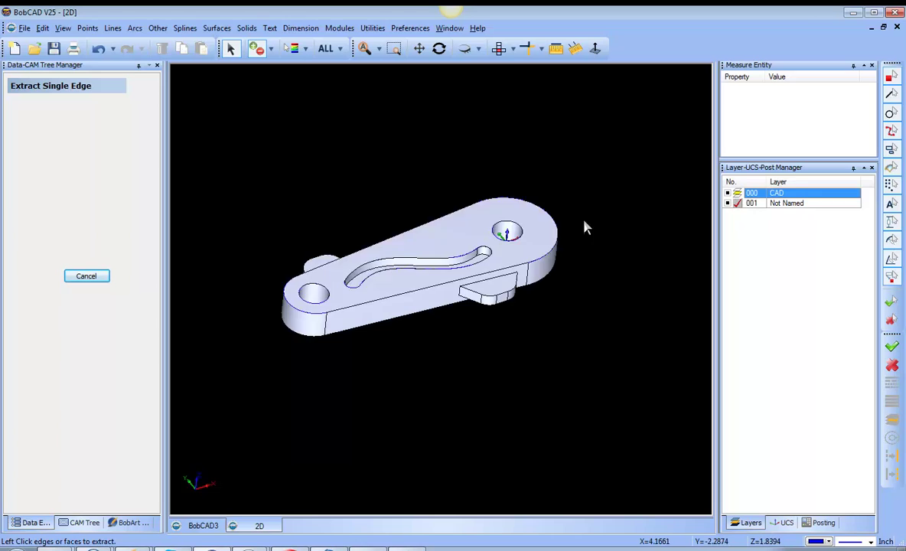
- Add a second new layer as the active layer for the side tab geometry
left_click(438, 48)
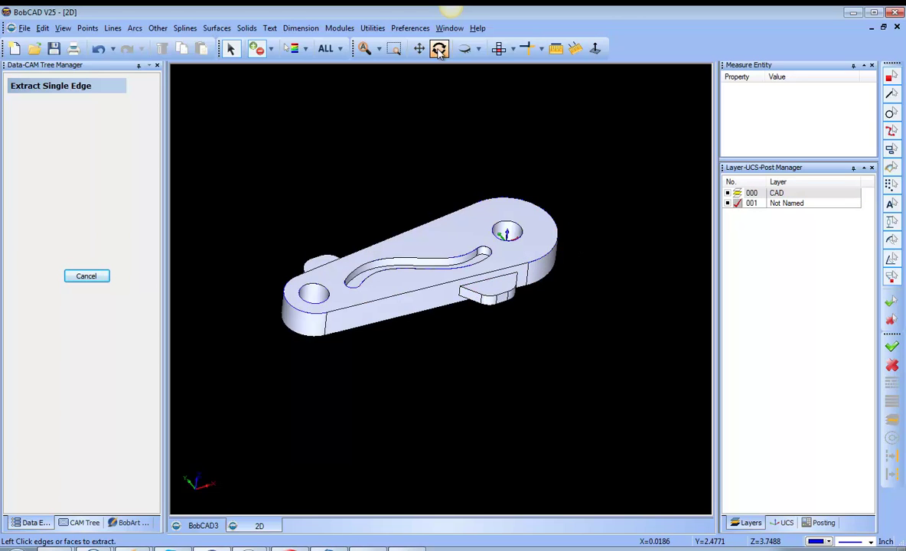
left_click_drag(463, 176, 475, 322)
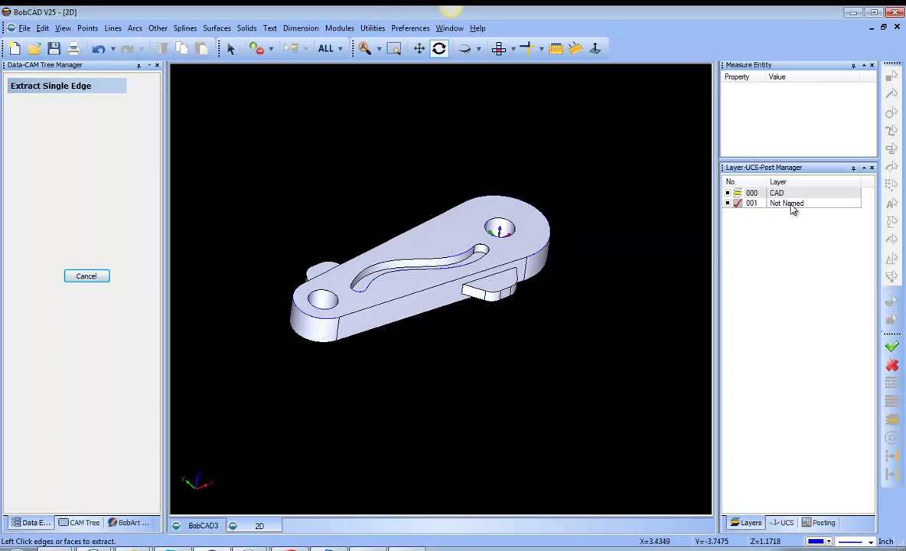
right_click(791, 204)
left_click(826, 211)
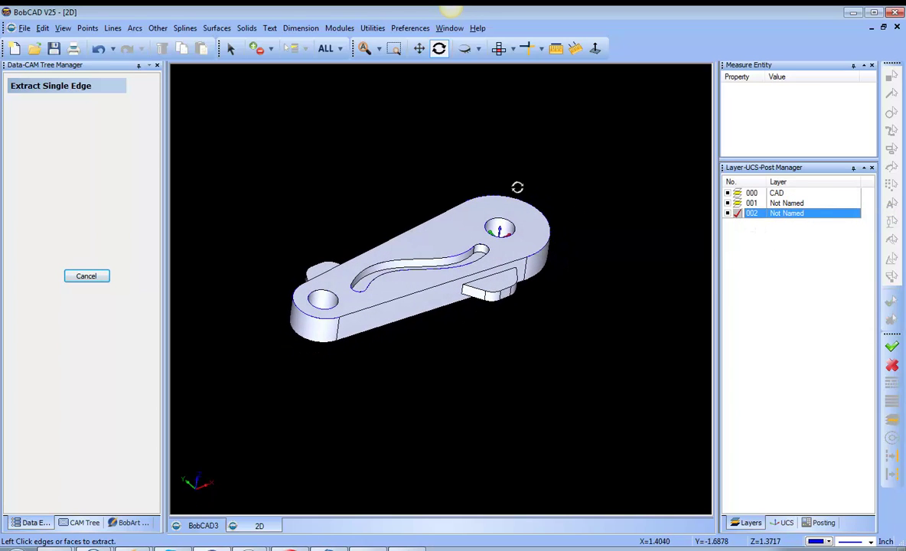
- Extract the edges of both side tabs' upper faces onto the second new layer, hide the CAD layer, and end the extraction
left_click(232, 49)
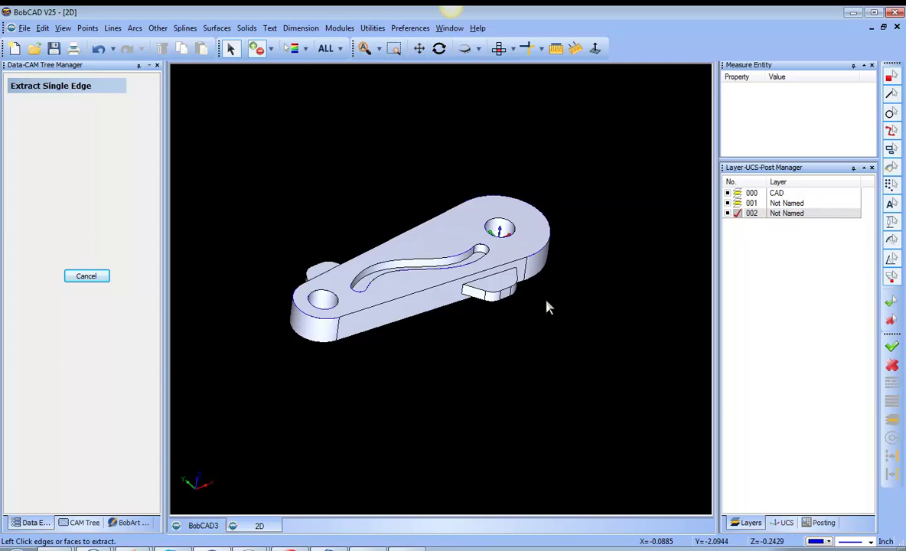
left_click(502, 289)
left_click(438, 48)
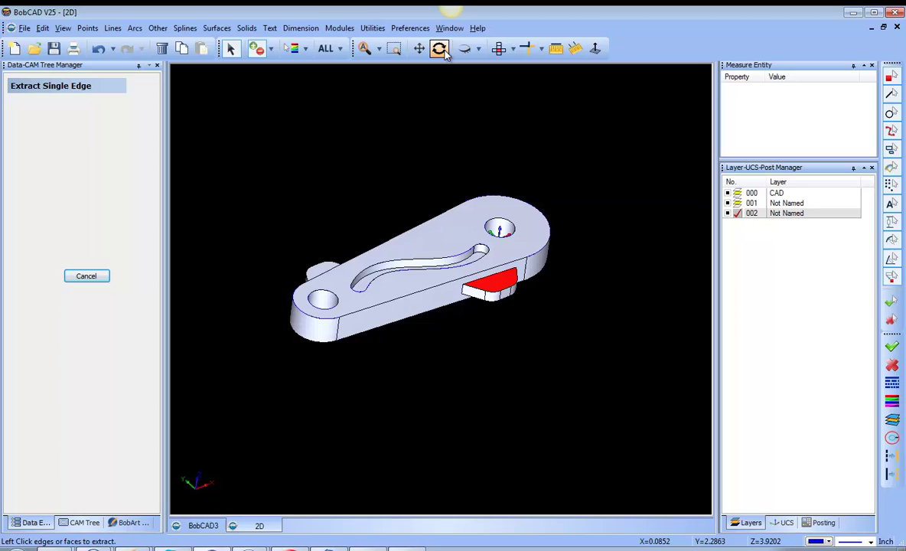
left_click_drag(317, 153, 324, 202)
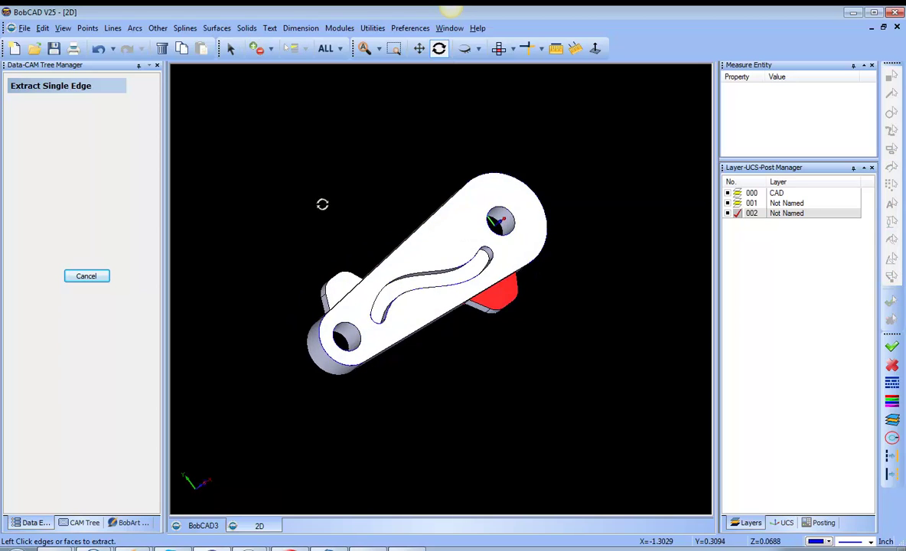
left_click(345, 297)
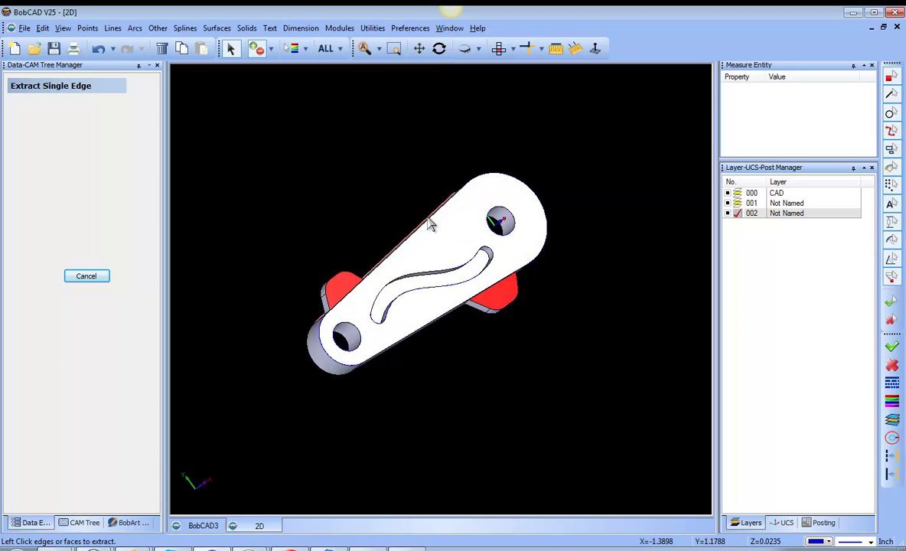
left_click(730, 194)
right_click(406, 126)
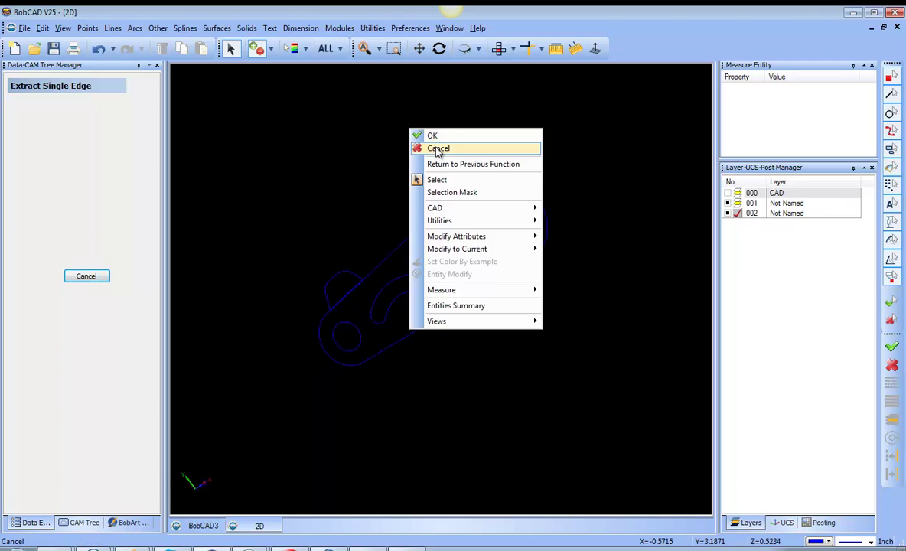
left_click(434, 146)
- Compare the extracted tab and top face outlines with the solid by showing the CAD layer, and hide it again
left_click(438, 48)
left_click_drag(494, 223, 500, 345)
left_click(230, 48)
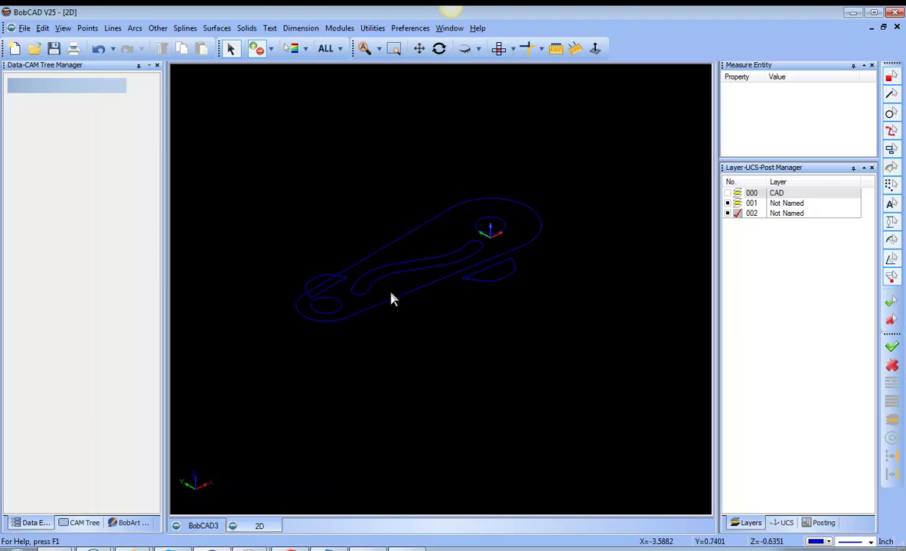
left_click(731, 195)
left_click(494, 285)
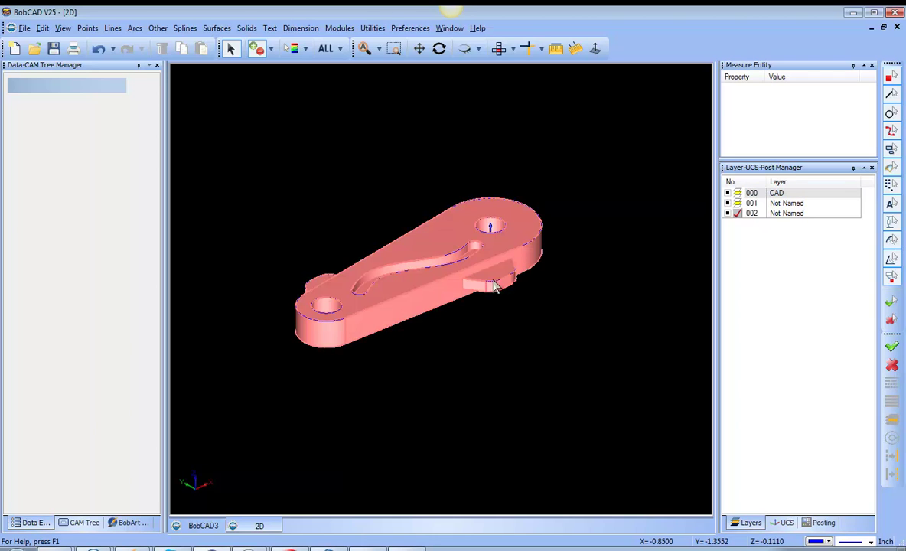
right_click(565, 189)
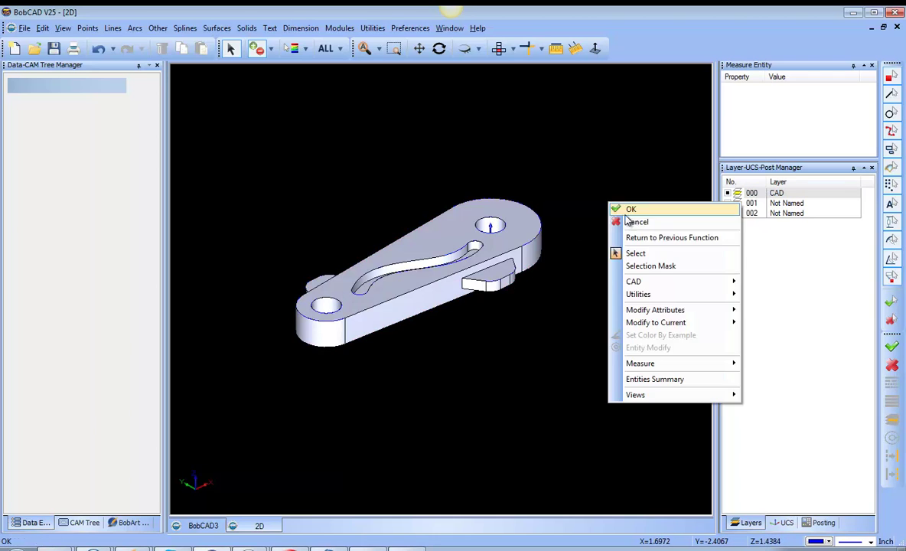
left_click(604, 206)
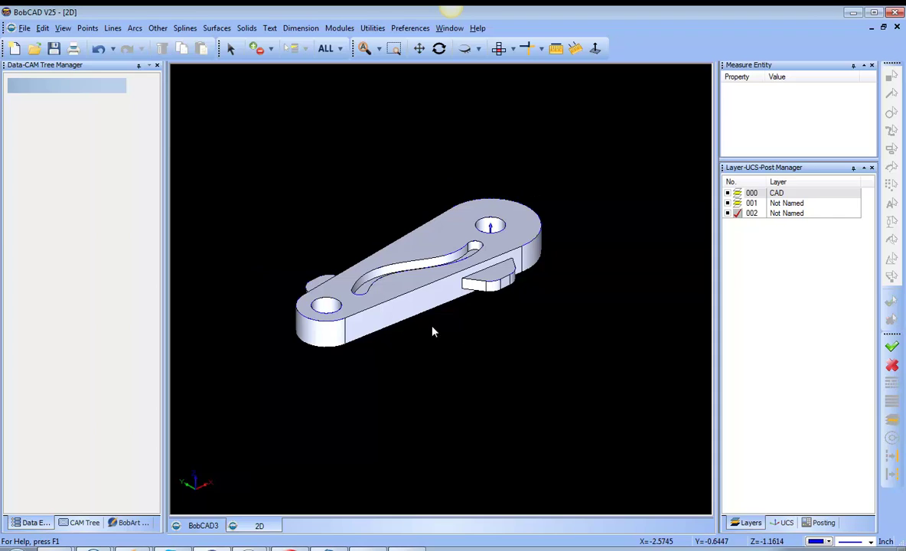
left_click(746, 193)
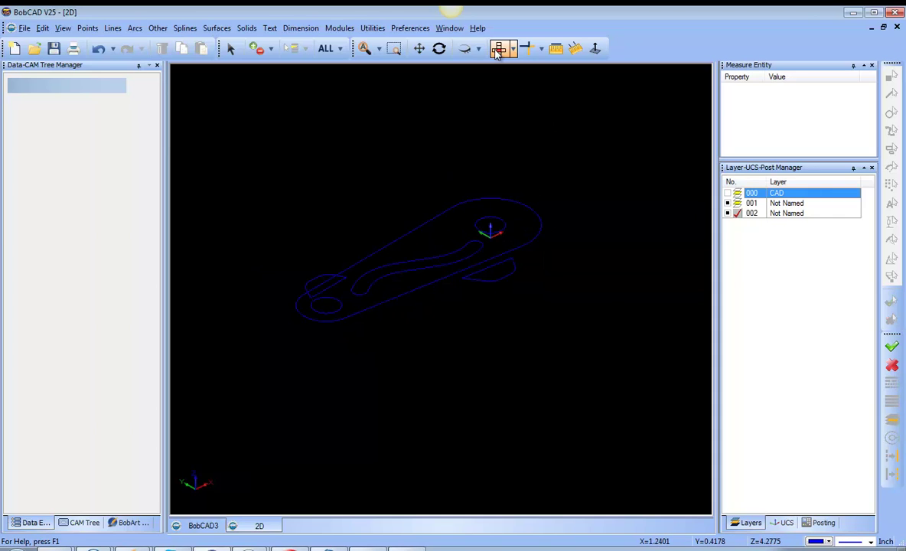
- Delete the straight inner line from each of the two side tab outlines
left_click(231, 50)
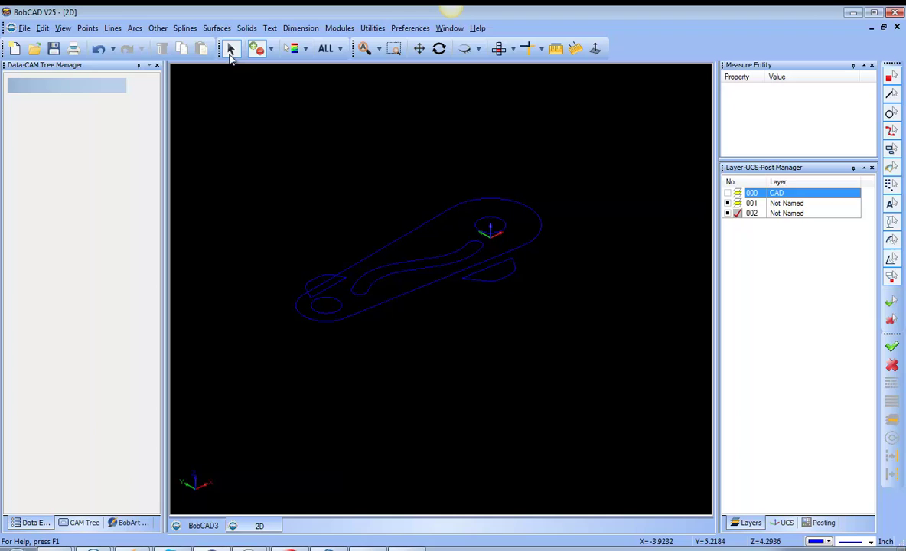
left_click(327, 288)
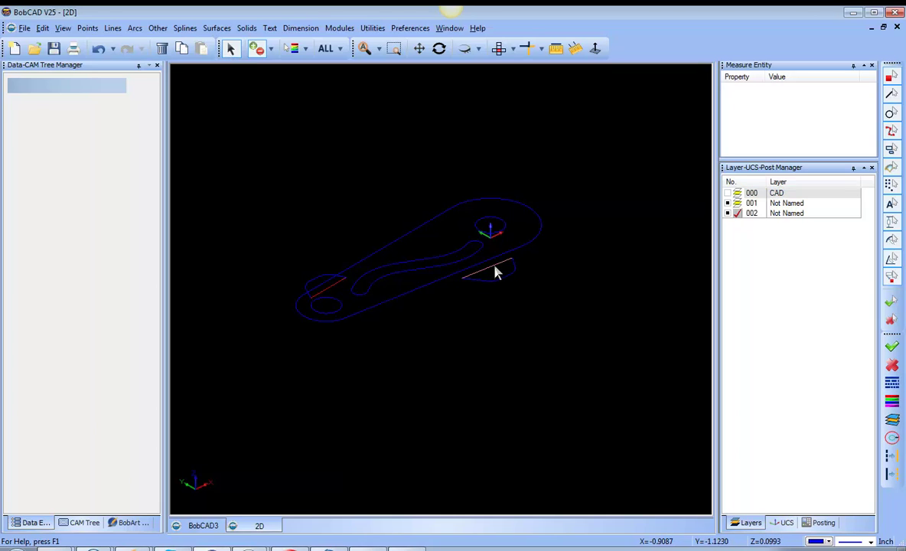
left_click(585, 277)
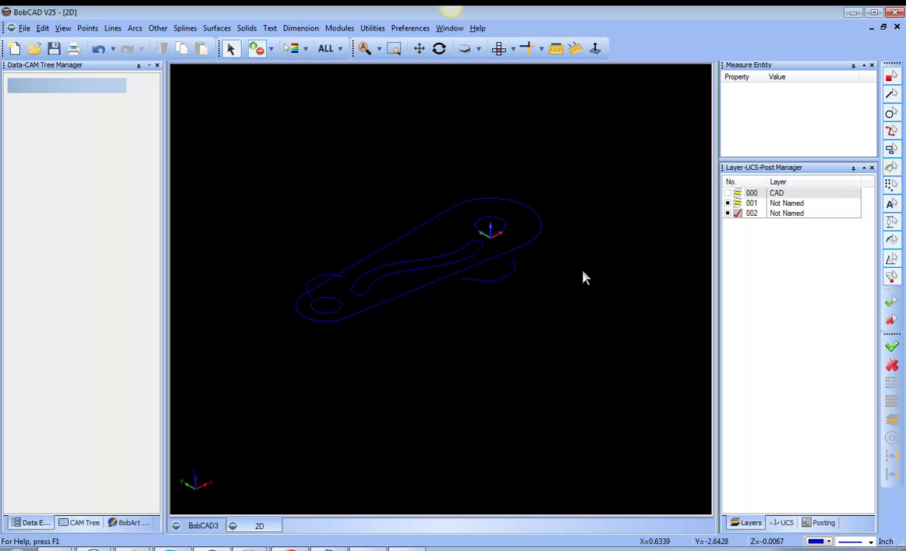
- Add a third new layer as the active layer with the geometry seen from the top
left_click(499, 49)
right_click(794, 217)
left_click(811, 224)
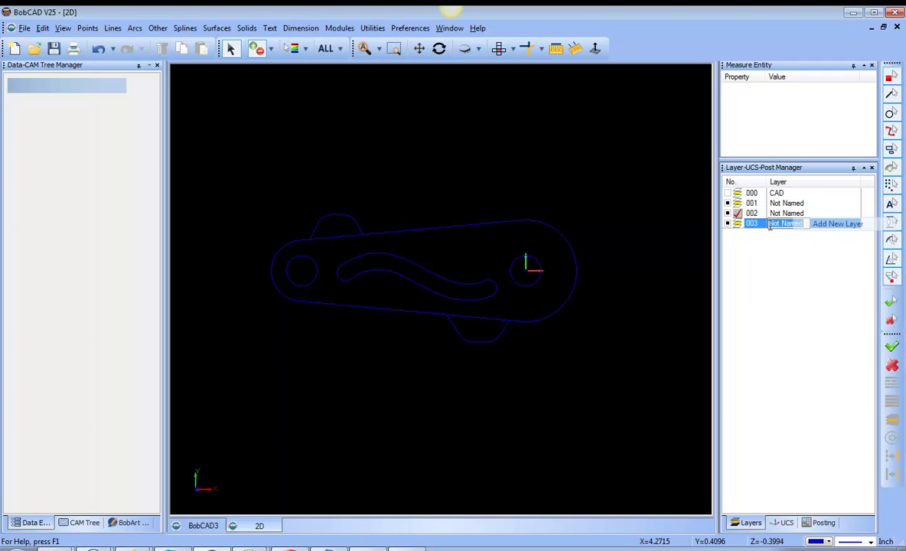
- Sketch a sharp-cornered rectangle freehand on the new layer, enclosing the complete part outline with clearance on all sides
left_click(157, 28)
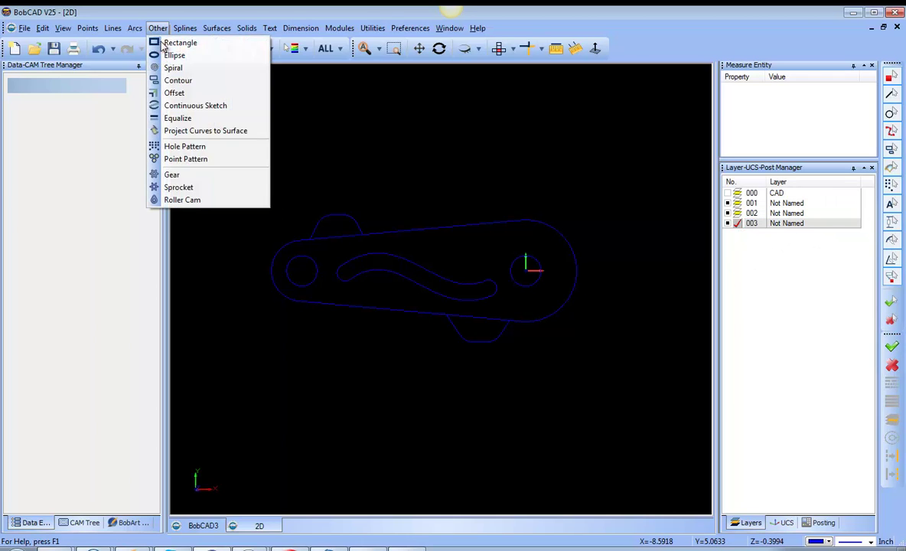
left_click(181, 42)
left_click(72, 130)
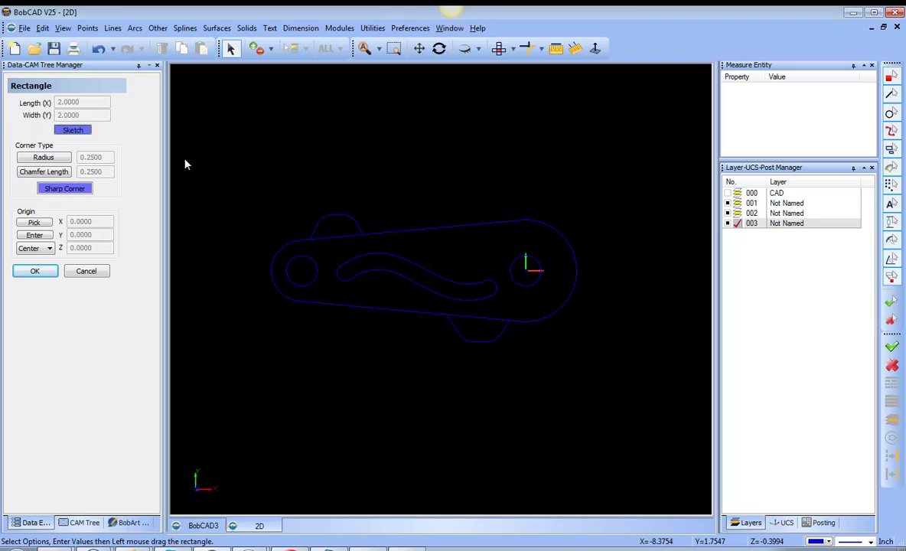
mouse_move(206, 164)
left_mouse_down()
mouse_move(512, 345)
mouse_move(641, 377)
left_mouse_up()
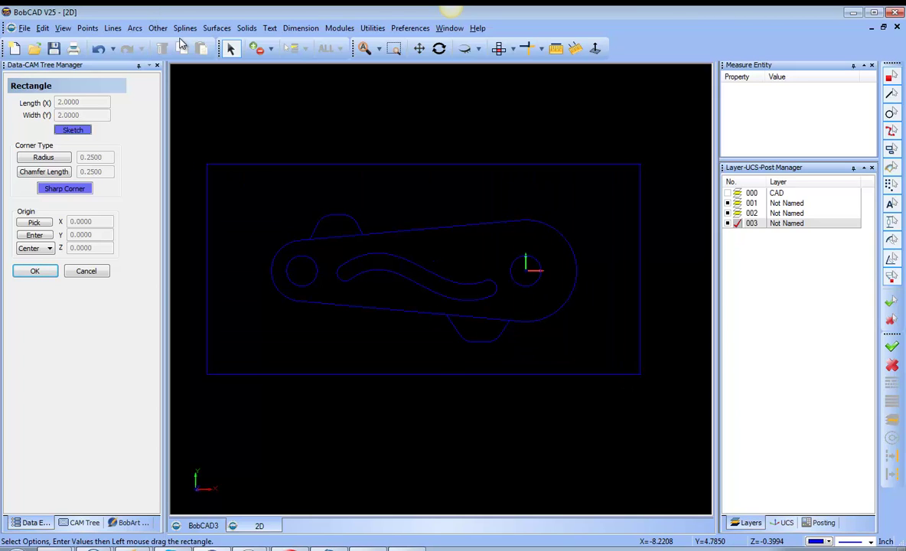
- Create a planar surface from the enclosing rectangle and end the surface command
left_click(217, 28)
left_click(253, 69)
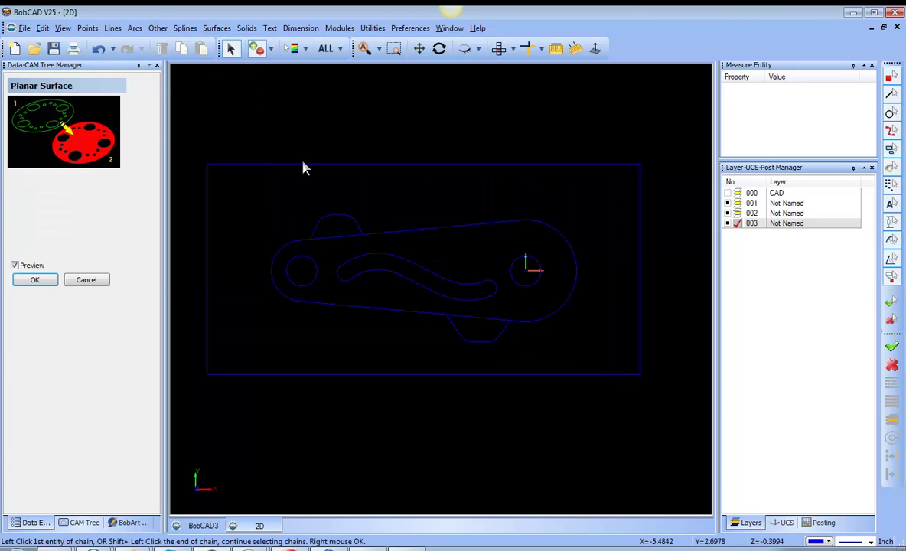
left_click(302, 164)
right_click(375, 132)
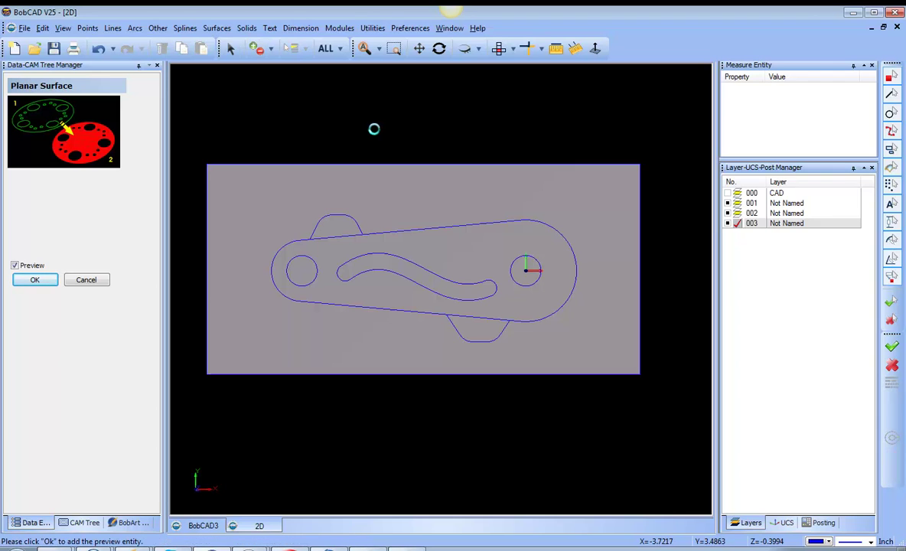
right_click(448, 119)
left_click(479, 129)
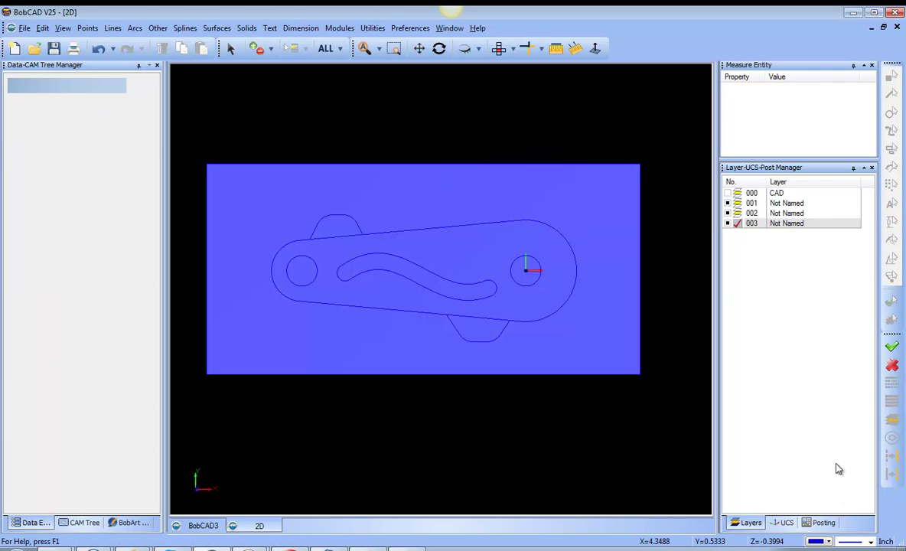
- Set the current color to yellow and project all part, hole, slot and tab curves onto the planar surface
left_click(828, 541)
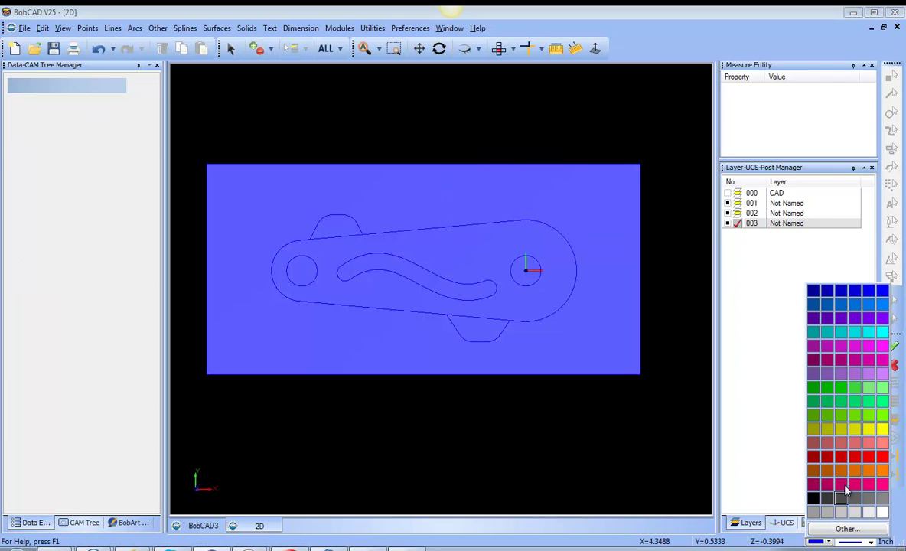
left_click(868, 428)
left_click(158, 29)
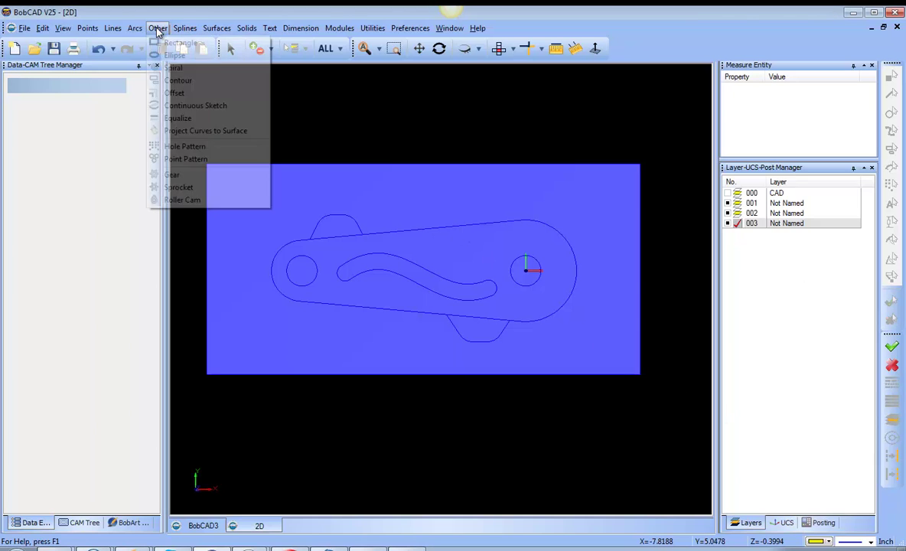
left_click(211, 132)
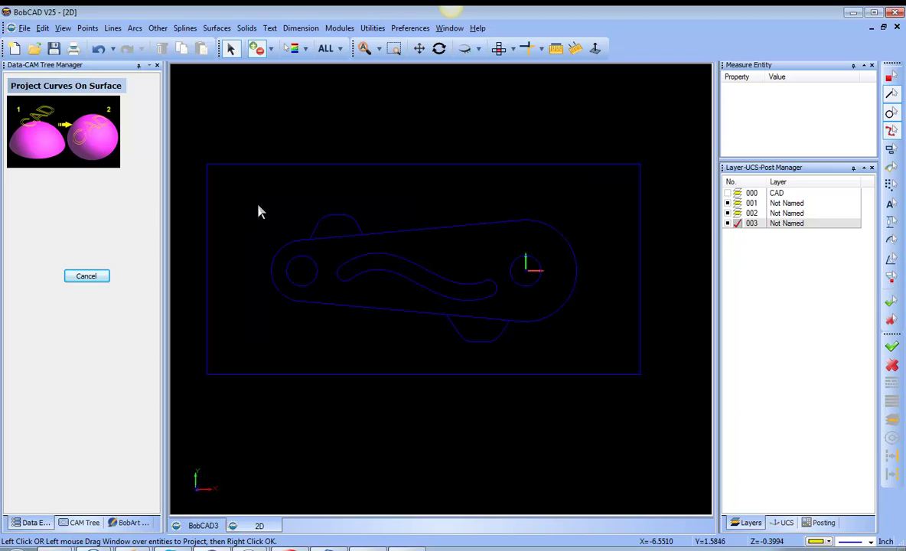
left_click_drag(259, 212, 601, 355)
right_click(600, 353)
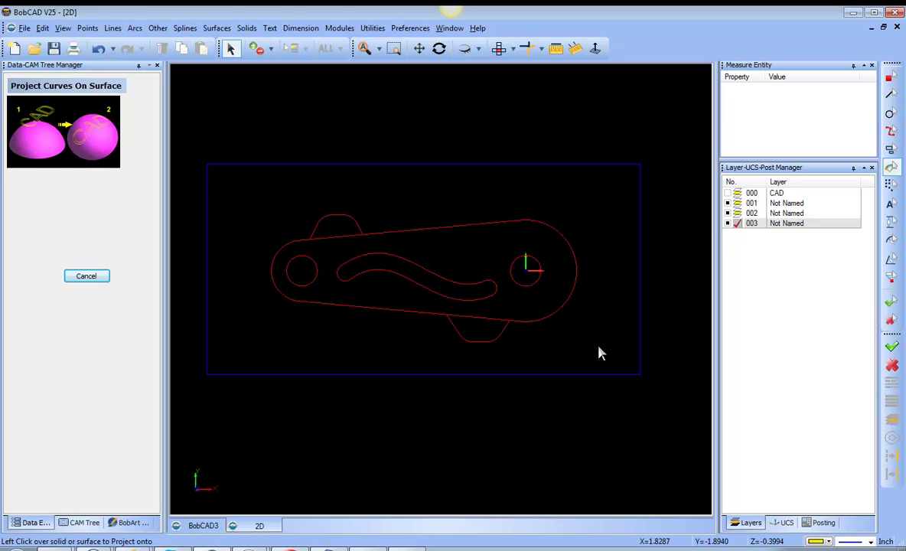
left_click(601, 353)
right_click(497, 121)
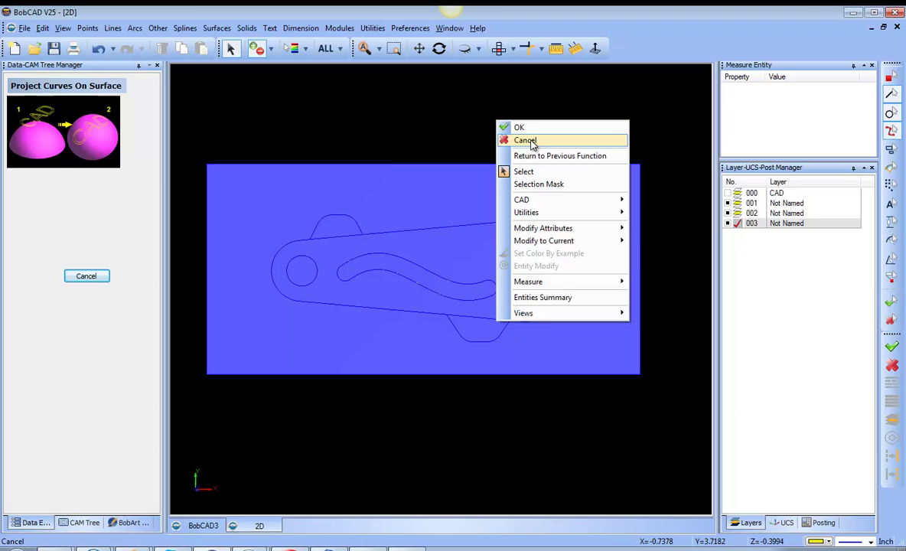
left_click(533, 143)
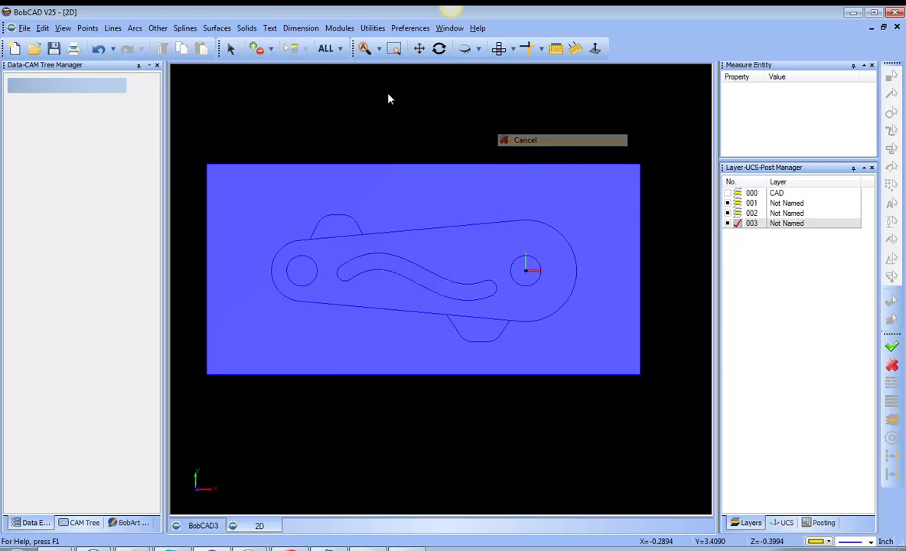
- Select all blue entities by color and delete them, leaving only the yellow projected curves, and end the selection
left_click(305, 49)
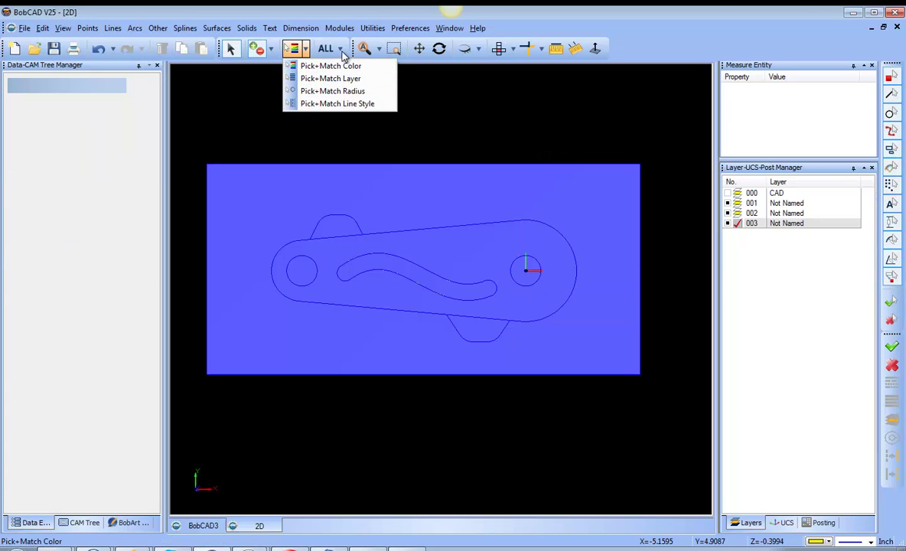
left_click(340, 49)
left_click(348, 91)
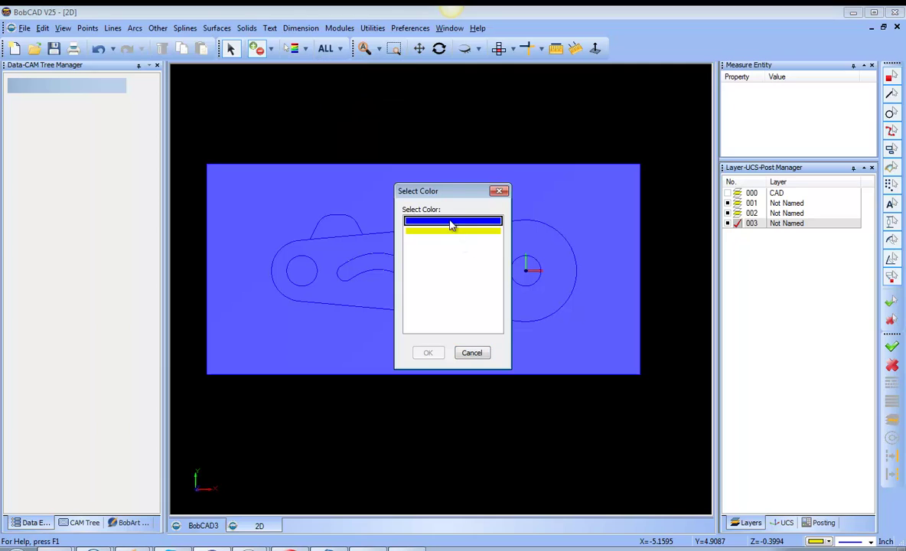
left_click(452, 223)
left_click(429, 353)
left_click(424, 351)
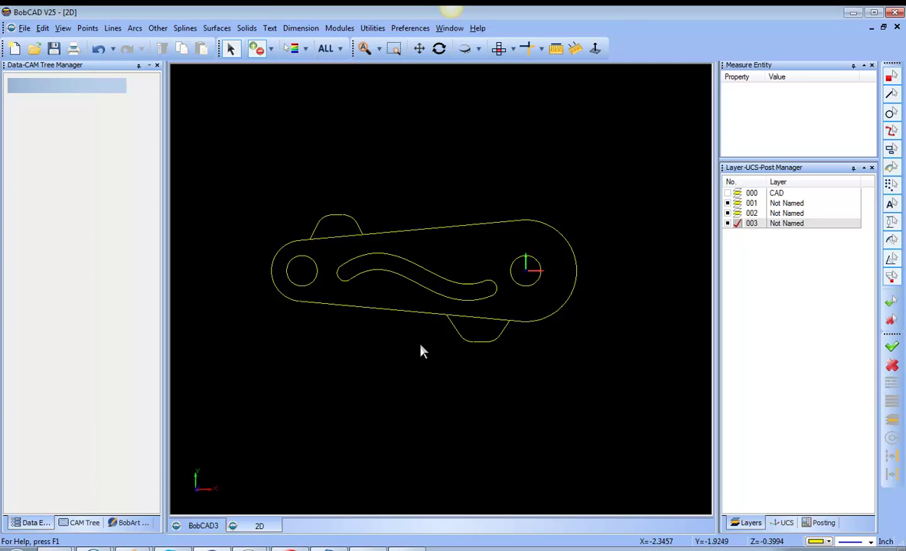
right_click(478, 159)
left_click(514, 173)
- Quick Trim the main body's edge segments between the ends of both side tabs to form one continuous outer outline
left_click(438, 48)
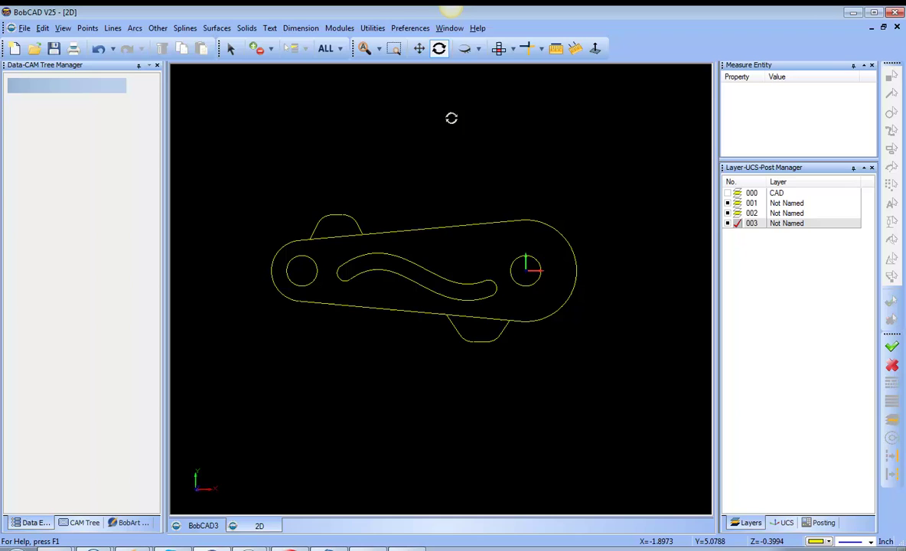
left_click_drag(451, 117, 509, 146)
left_click(498, 49)
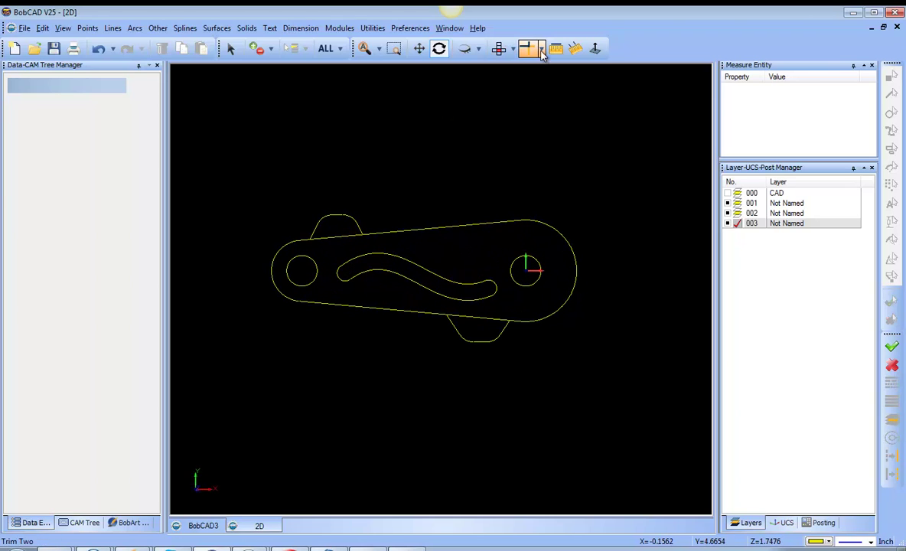
left_click(541, 48)
left_click(561, 128)
left_click(338, 234)
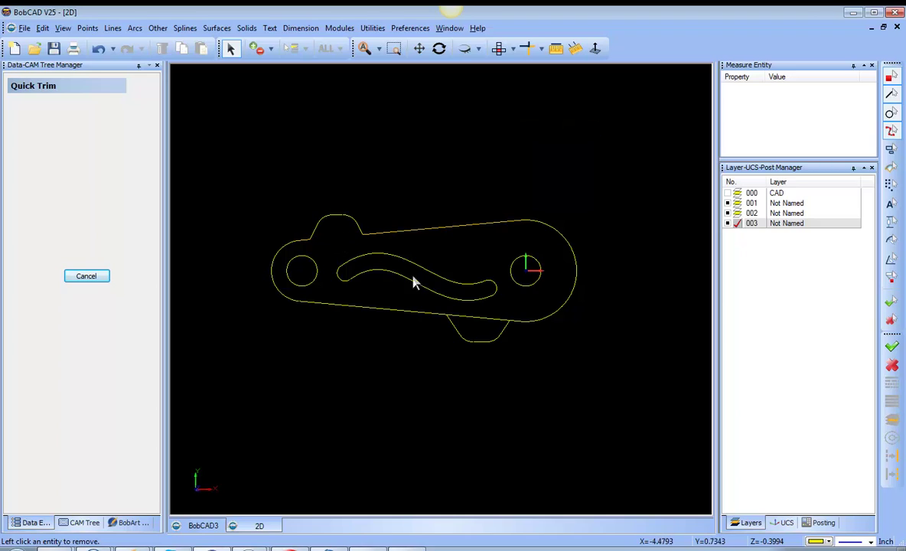
left_click(482, 320)
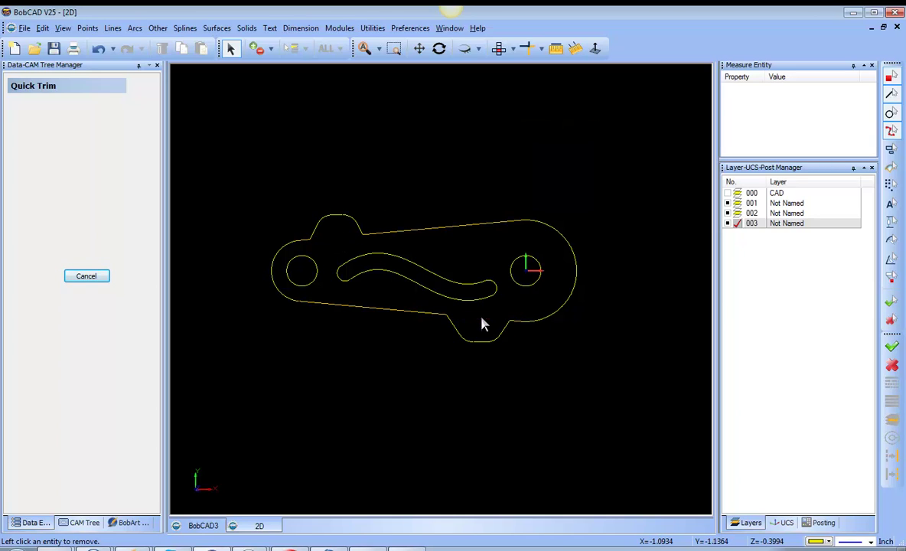
right_click(561, 177)
left_click(585, 193)
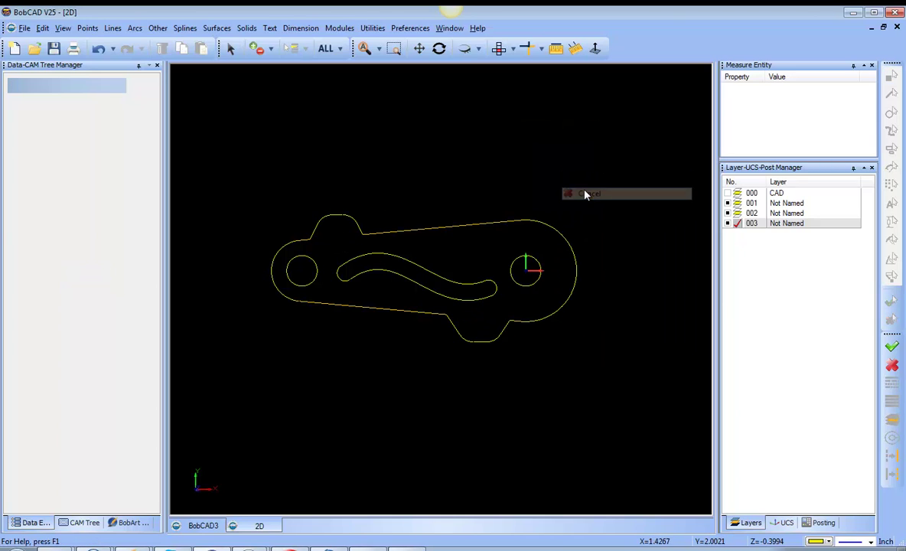
- Chain-select the trimmed outer outline to check that it is continuous, and cancel the selection
left_click(230, 48)
left_click(278, 289)
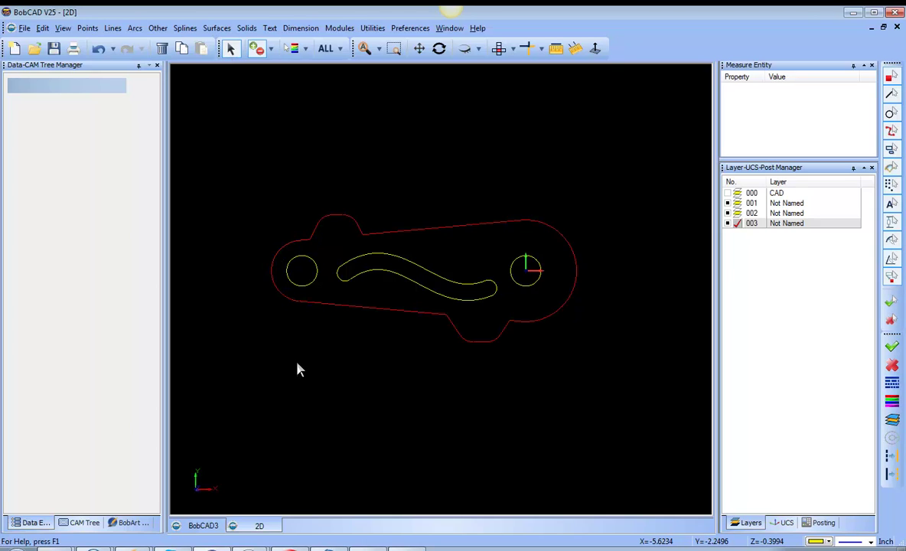
right_click(496, 165)
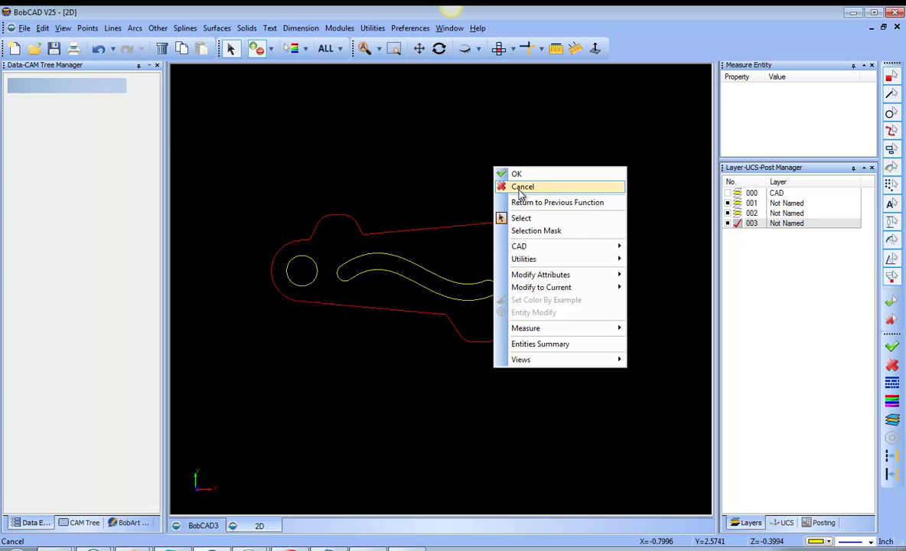
left_click(528, 184)
- Compare the projected yellow outline with the solid by showing the CAD layer, and hide it again
left_click(736, 193)
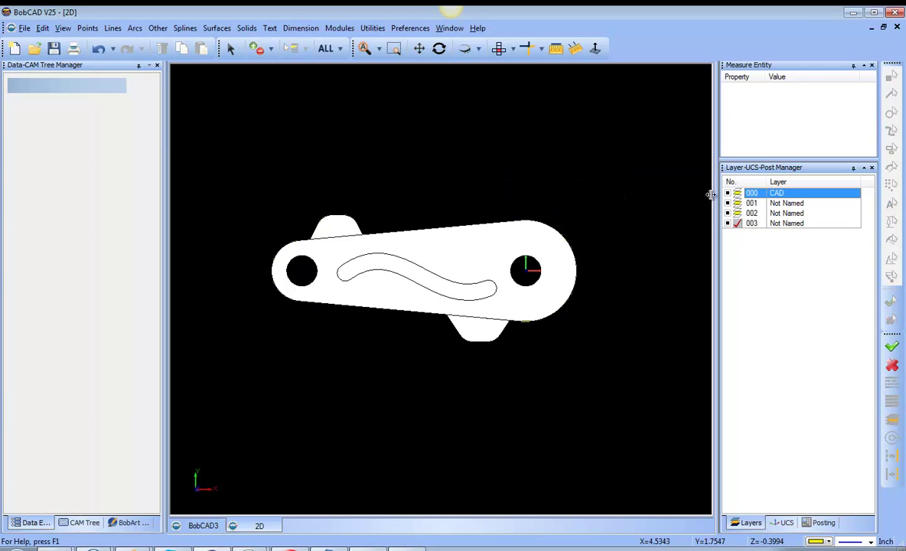
left_click(439, 49)
left_click_drag(475, 154, 649, 285)
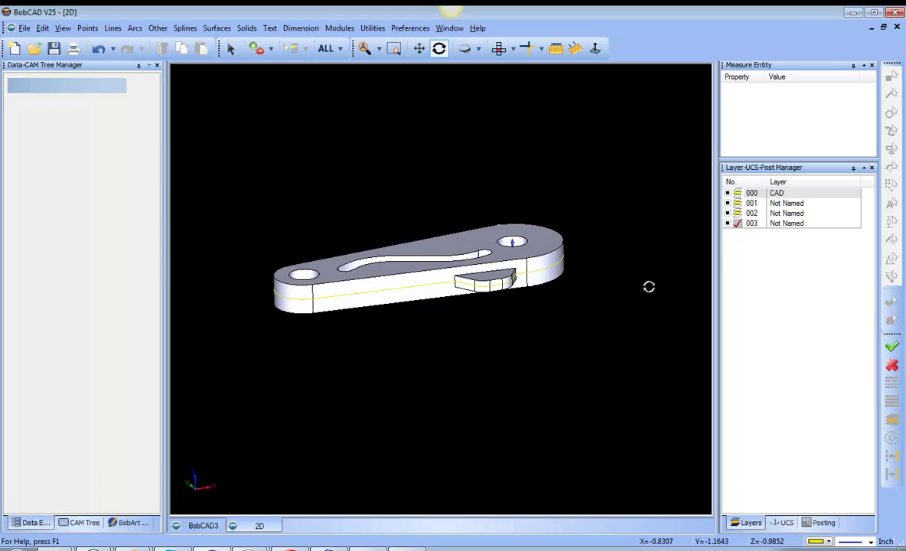
left_click(729, 193)
mouse_move(438, 358)
left_mouse_down()
mouse_move(457, 352)
mouse_move(449, 372)
left_mouse_up()
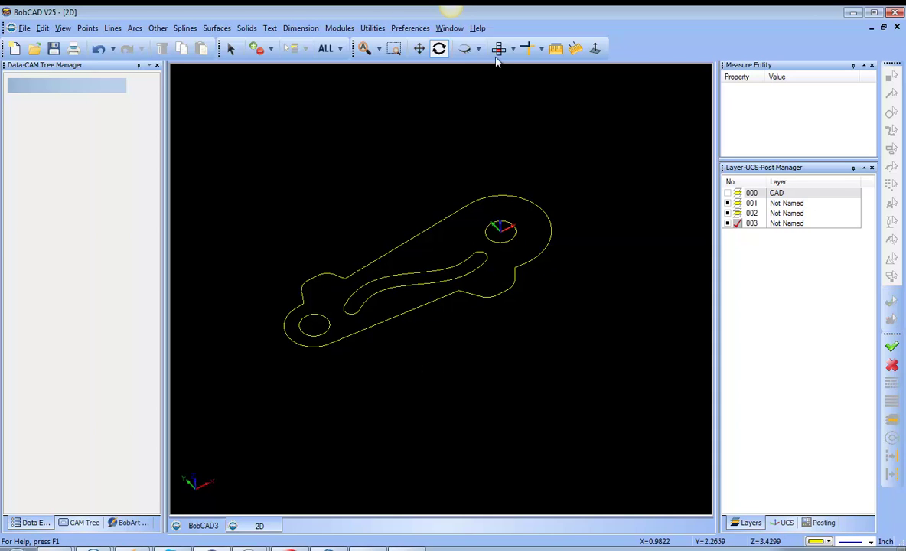
left_click(465, 49)
left_click(231, 48)
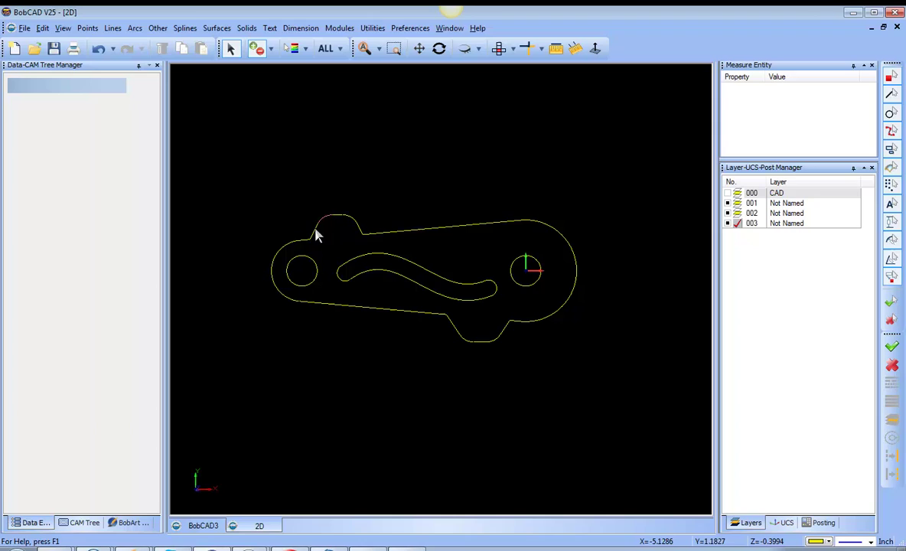
right_click(493, 177)
left_click(536, 194)
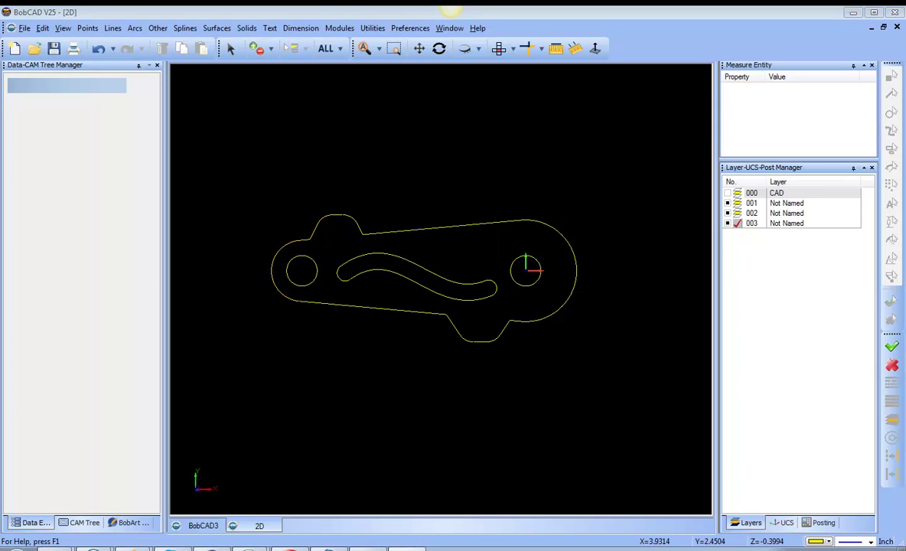
- Examine the flattened outline's height position on the solid with the CAD layer shown, and hide the layer again
left_click(439, 48)
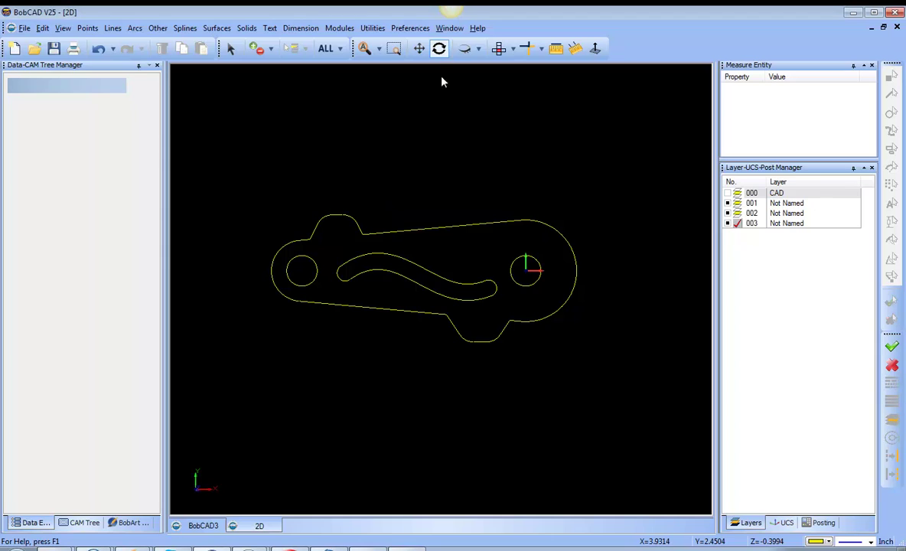
mouse_move(438, 307)
left_mouse_down()
mouse_move(439, 329)
mouse_move(429, 325)
mouse_move(460, 340)
mouse_move(456, 301)
mouse_move(446, 316)
left_mouse_up()
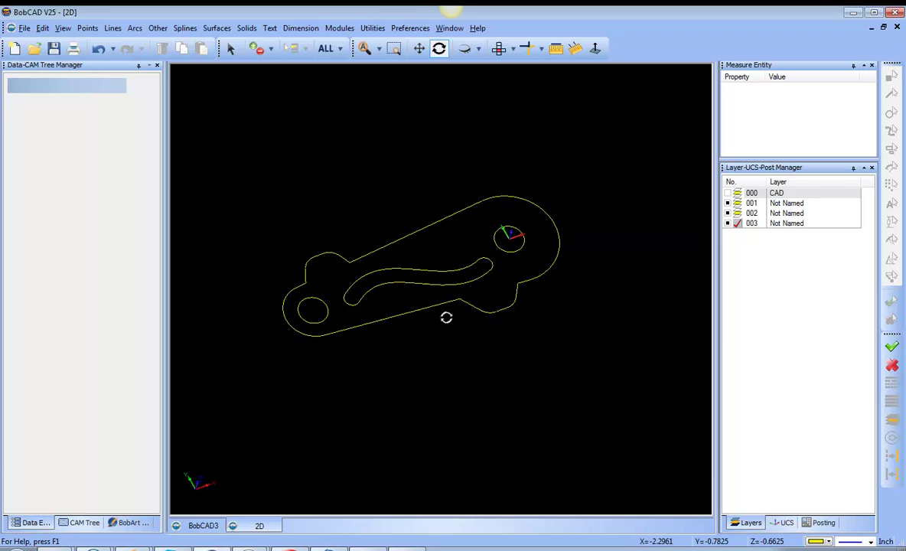
left_click(752, 193)
mouse_move(538, 336)
left_mouse_down()
mouse_move(536, 310)
mouse_move(517, 329)
left_mouse_up()
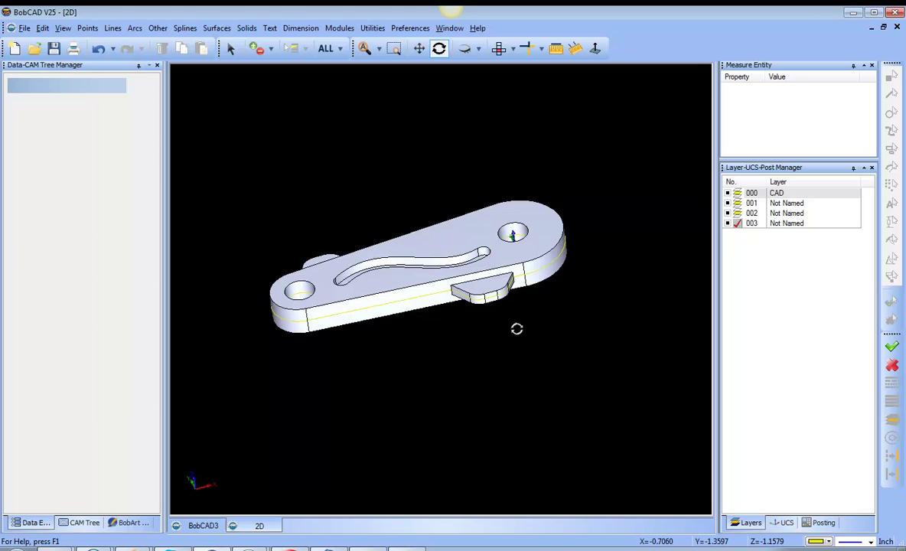
mouse_move(516, 310)
left_mouse_down()
mouse_move(520, 338)
mouse_move(601, 325)
mouse_move(518, 323)
mouse_move(629, 276)
left_mouse_up()
left_click(735, 196)
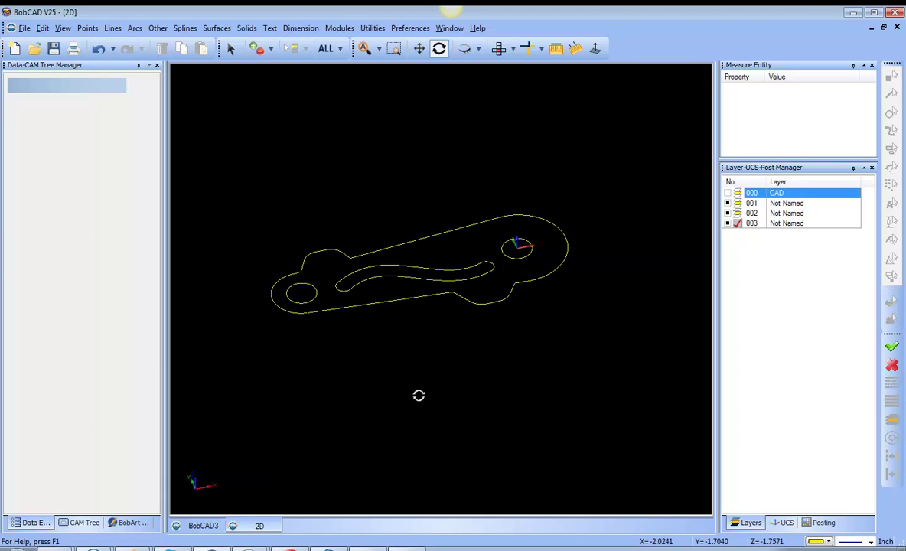
mouse_move(419, 394)
left_mouse_down()
mouse_move(435, 443)
mouse_move(373, 226)
left_mouse_up()
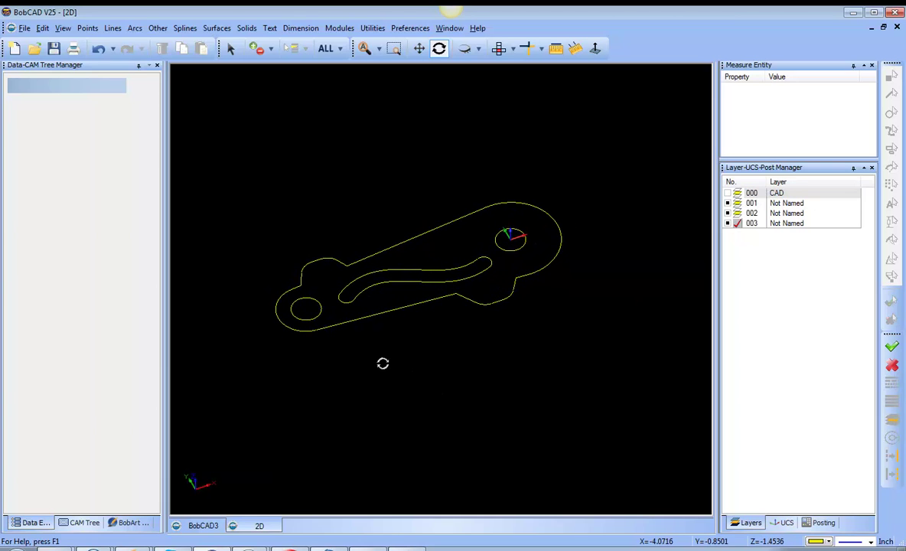